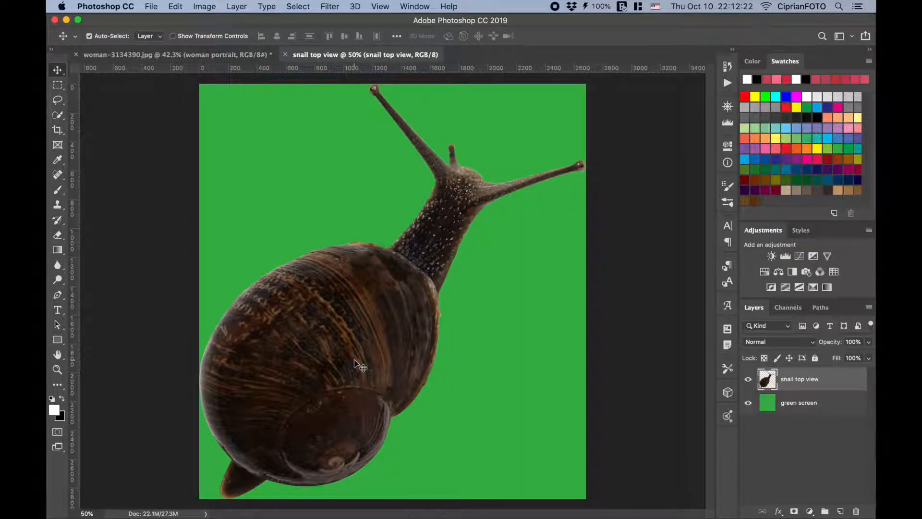
Copy the snail into the woman portrait document beside her face and quick-select its head, neck and tentacles
{"action": "left_click_drag", "start_coordinate": [356, 364], "coordinate": [234, 58]}
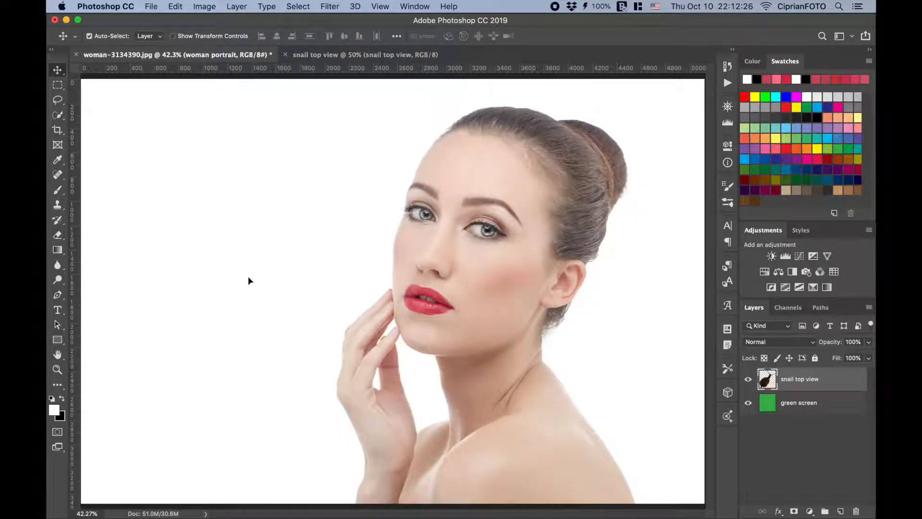
{"action": "left_click_drag", "start_coordinate": [249, 280], "coordinate": [249, 276]}
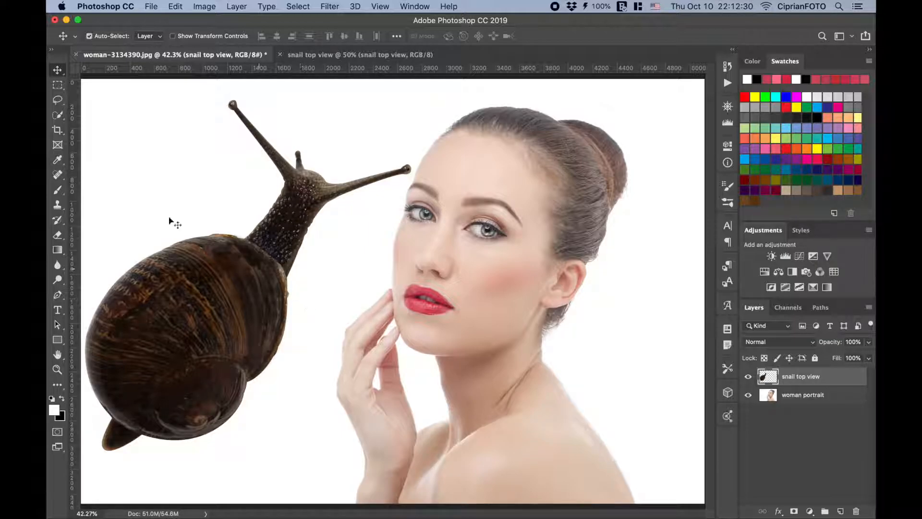
{"action": "left_click", "coordinate": [58, 117]}
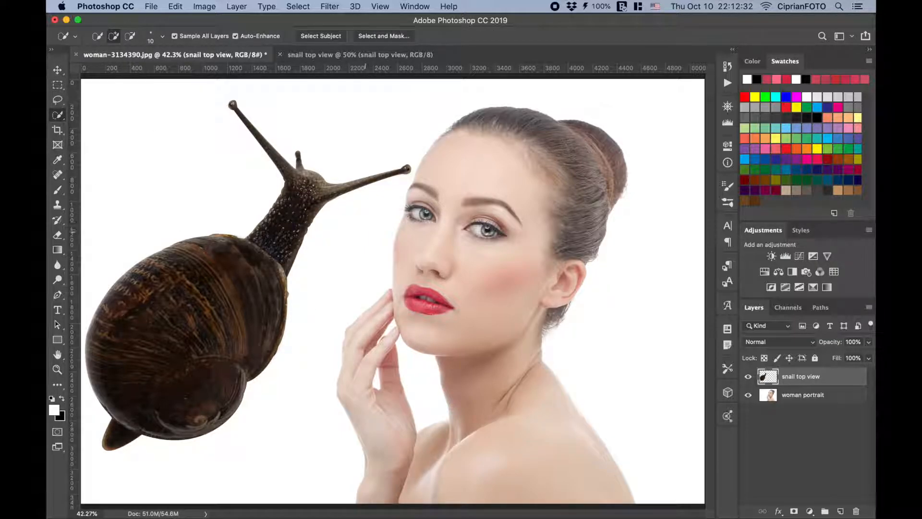
{"action": "left_click_drag", "start_coordinate": [309, 189], "coordinate": [290, 243]}
Sample the red of the woman's lips as the foreground colour and copy the selected snail head to a new layer
{"action": "left_click", "coordinate": [769, 397]}
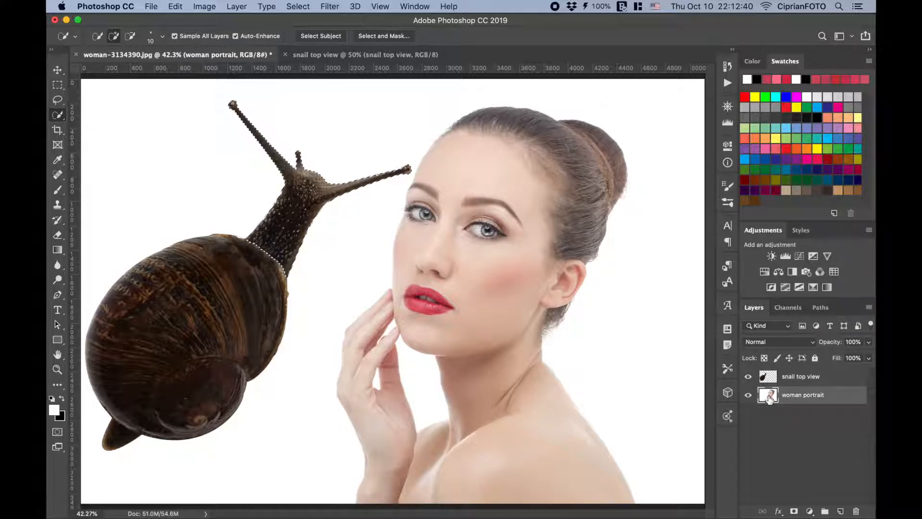
{"action": "key", "text": "i"}
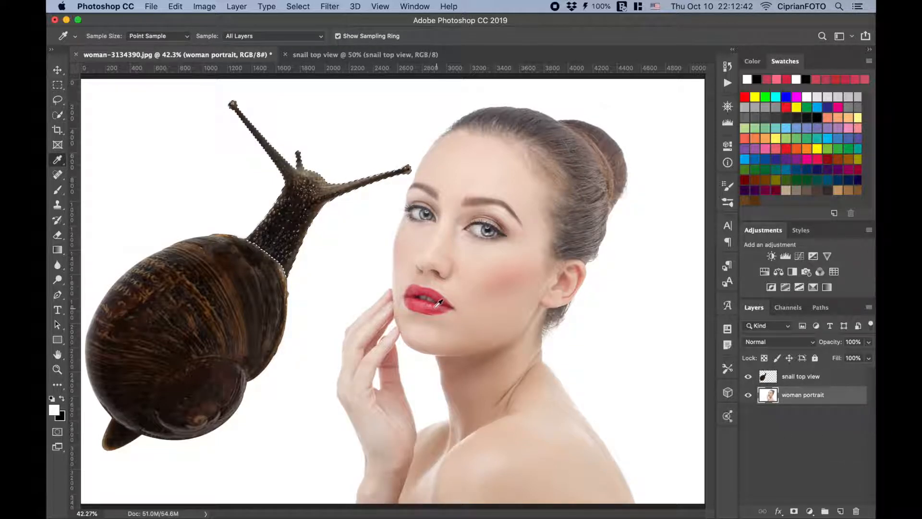
{"action": "left_click", "coordinate": [438, 304]}
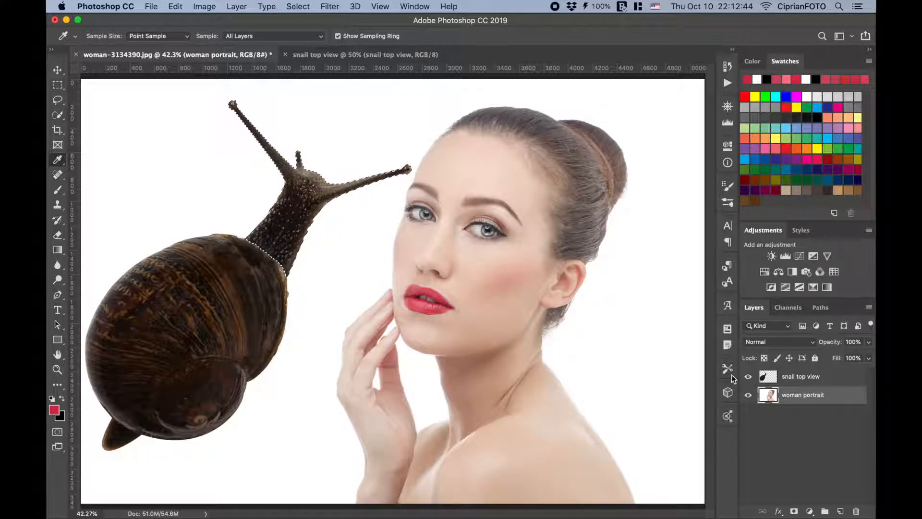
{"action": "left_click", "coordinate": [768, 379]}
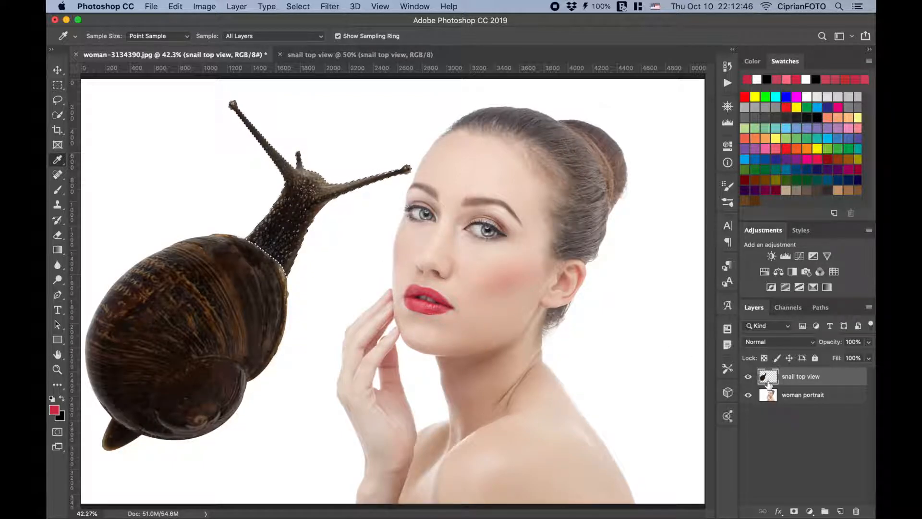
{"action": "key", "text": "super+j"}
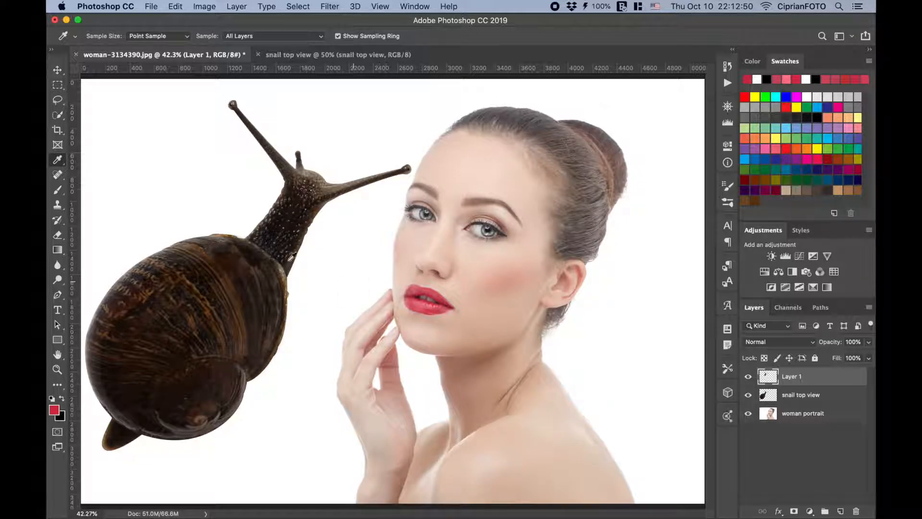
Set up the Brush tool with 30% opacity, 30% flow and a size of 1000
{"action": "left_click", "coordinate": [58, 190]}
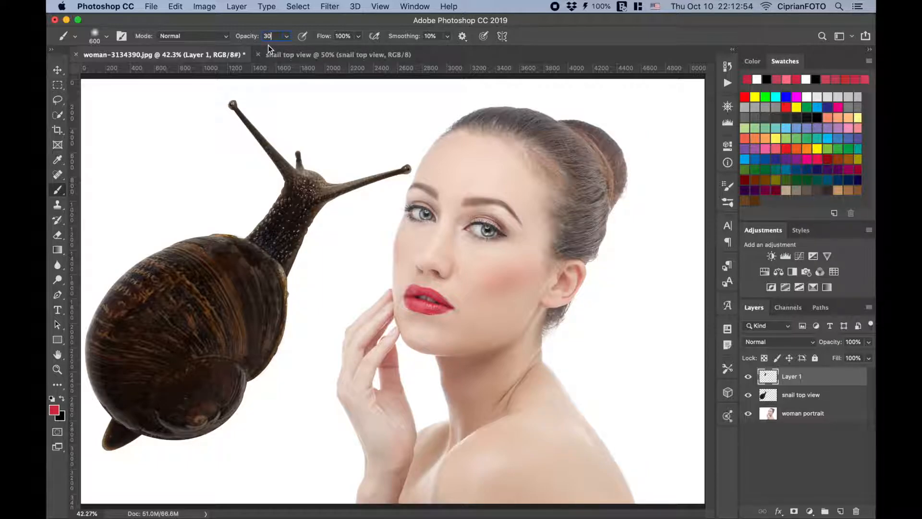
{"action": "key", "text": "Tab"}
{"action": "type", "text": "30"}
{"action": "key", "text": "Return"}
{"action": "key", "text": "bracketright"}
{"action": "key", "text": "bracketright"}
{"action": "key", "text": "bracketright"}
{"action": "key", "text": "bracketright"}
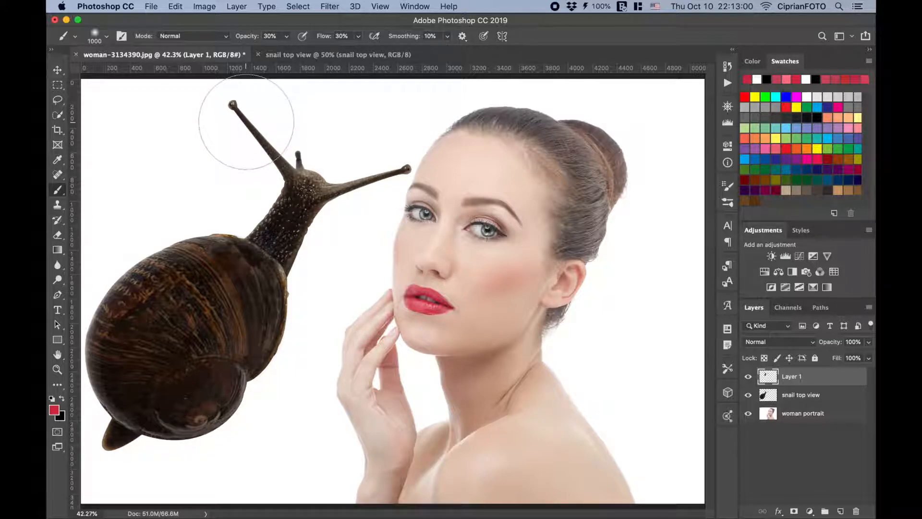
Load the outline of Layer 1 as a selection, paint the snail's head and neck with the lip red, and deselect
{"action": "left_click", "coordinate": [768, 395], "text": "super"}
{"action": "mouse_move", "coordinate": [308, 185]}
{"action": "left_mouse_down"}
{"action": "mouse_move", "coordinate": [246, 118]}
{"action": "mouse_move", "coordinate": [314, 191]}
{"action": "mouse_move", "coordinate": [305, 172]}
{"action": "mouse_move", "coordinate": [385, 179]}
{"action": "mouse_move", "coordinate": [279, 186]}
{"action": "mouse_move", "coordinate": [323, 189]}
{"action": "mouse_move", "coordinate": [268, 247]}
{"action": "mouse_move", "coordinate": [273, 234]}
{"action": "mouse_move", "coordinate": [279, 254]}
{"action": "mouse_move", "coordinate": [245, 266]}
{"action": "mouse_move", "coordinate": [238, 297]}
{"action": "mouse_move", "coordinate": [290, 255]}
{"action": "mouse_move", "coordinate": [272, 147]}
{"action": "mouse_move", "coordinate": [229, 110]}
{"action": "mouse_move", "coordinate": [349, 173]}
{"action": "mouse_move", "coordinate": [370, 169]}
{"action": "mouse_move", "coordinate": [316, 213]}
{"action": "mouse_move", "coordinate": [262, 295]}
{"action": "mouse_move", "coordinate": [278, 272]}
{"action": "mouse_move", "coordinate": [268, 306]}
{"action": "left_mouse_up"}
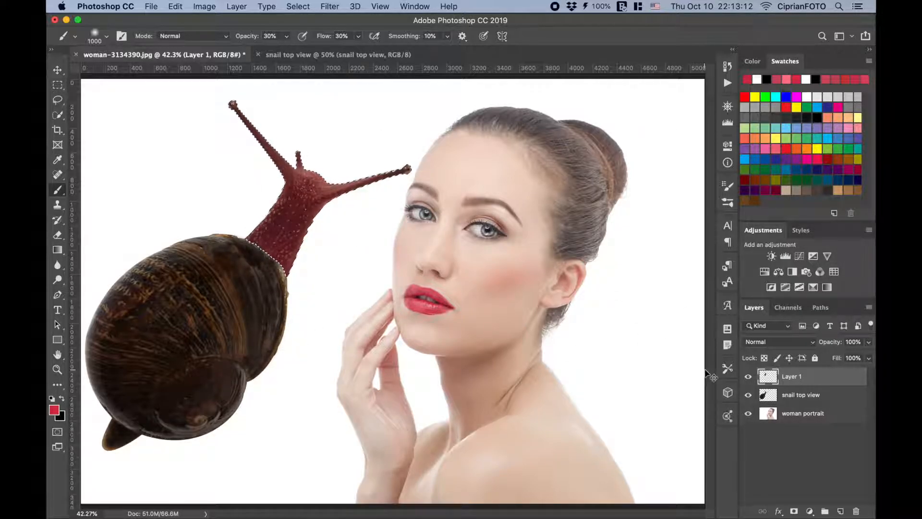
{"action": "key", "text": "super+d"}
Quick-select the snail's tail on the snail top view layer and copy it to a new layer
{"action": "left_click", "coordinate": [768, 396]}
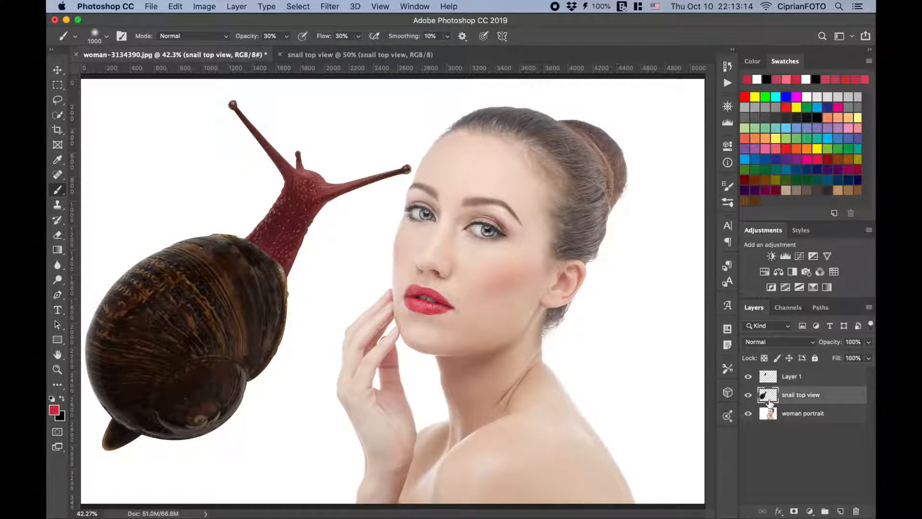
{"action": "key", "text": "w"}
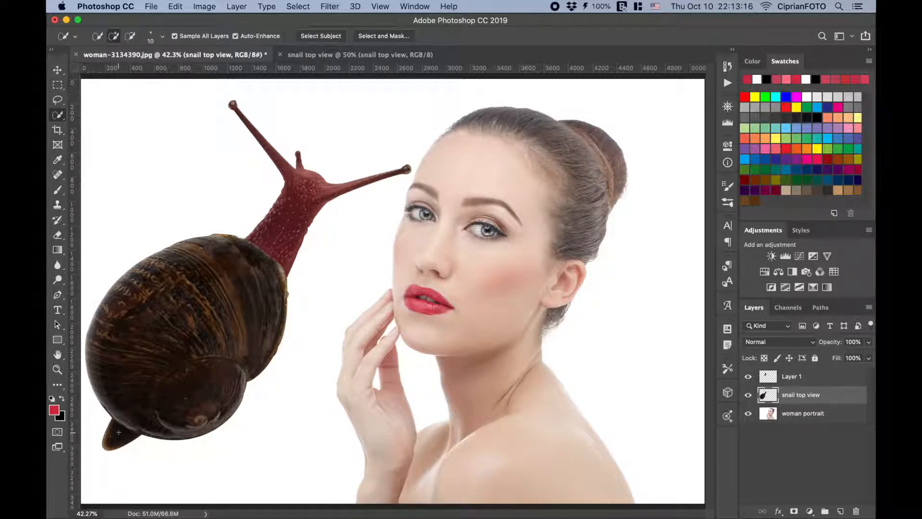
{"action": "left_click_drag", "start_coordinate": [114, 439], "coordinate": [116, 428]}
{"action": "key", "text": "alt"}
{"action": "key", "text": "super+j"}
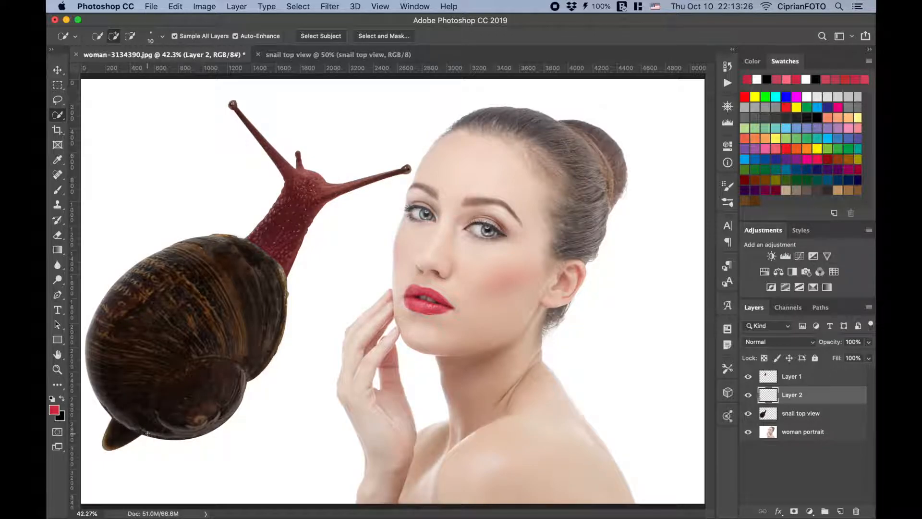
Load the outline of Layer 2 as a selection and paint the snail's tail with the lip red
{"action": "left_click", "coordinate": [769, 400], "text": "super"}
{"action": "key", "text": "b"}
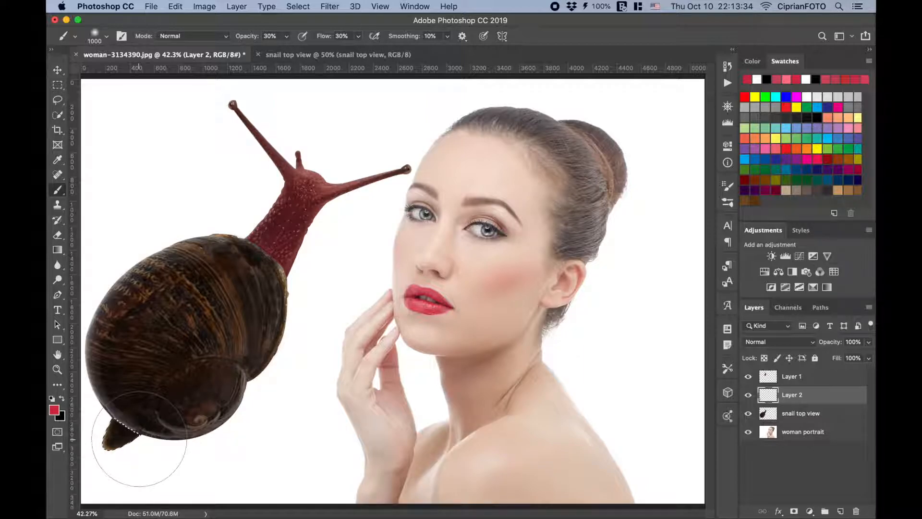
{"action": "mouse_move", "coordinate": [133, 442]}
{"action": "left_mouse_down"}
{"action": "mouse_move", "coordinate": [123, 473]}
{"action": "mouse_move", "coordinate": [126, 450]}
{"action": "left_mouse_up"}
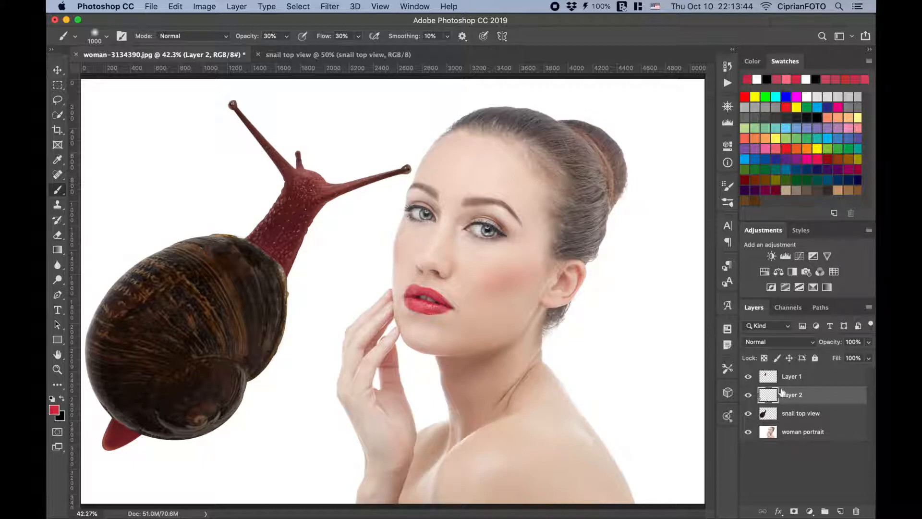
Reduce the fill of Layer 2 to 65% and of Layer 1 to 66%
{"action": "left_click_drag", "start_coordinate": [838, 364], "coordinate": [819, 363]}
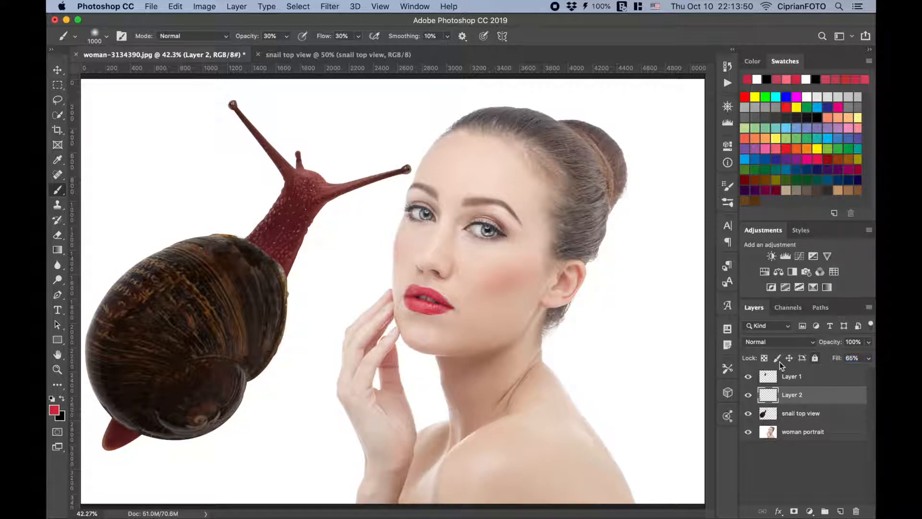
{"action": "left_click", "coordinate": [766, 382]}
{"action": "left_click_drag", "start_coordinate": [839, 362], "coordinate": [817, 363]}
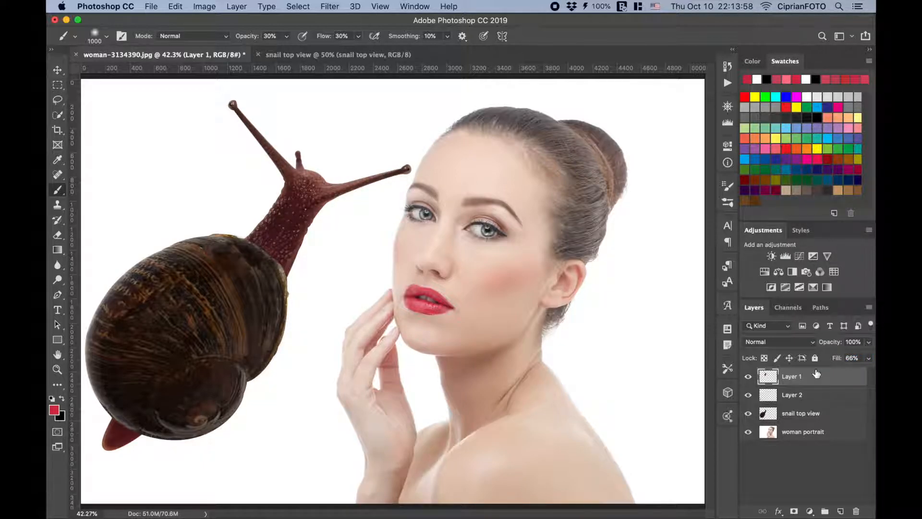
Merge Layer 1, Layer 2 and snail top view into one layer and rename it snail
{"action": "left_click", "coordinate": [821, 414], "text": "shift"}
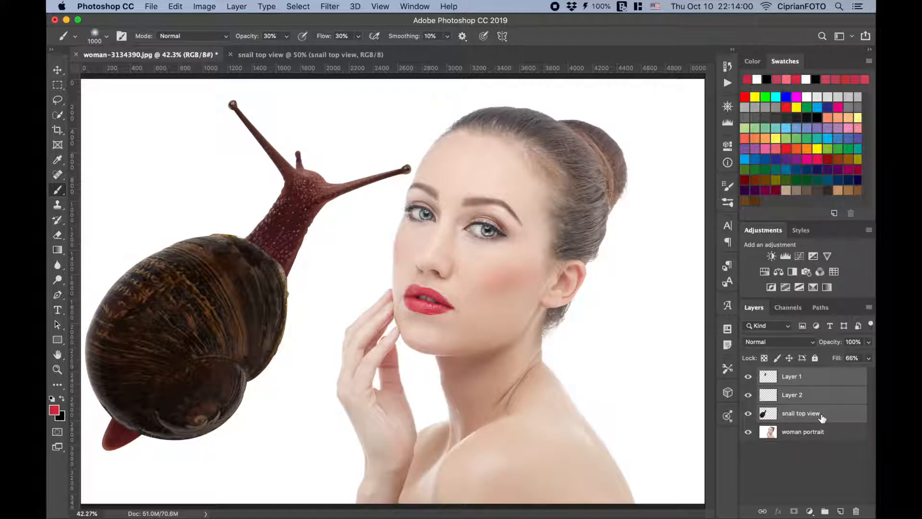
{"action": "key", "text": "super+e"}
{"action": "double_click", "coordinate": [795, 376]}
{"action": "type", "text": "snail"}
{"action": "key", "text": "Return"}
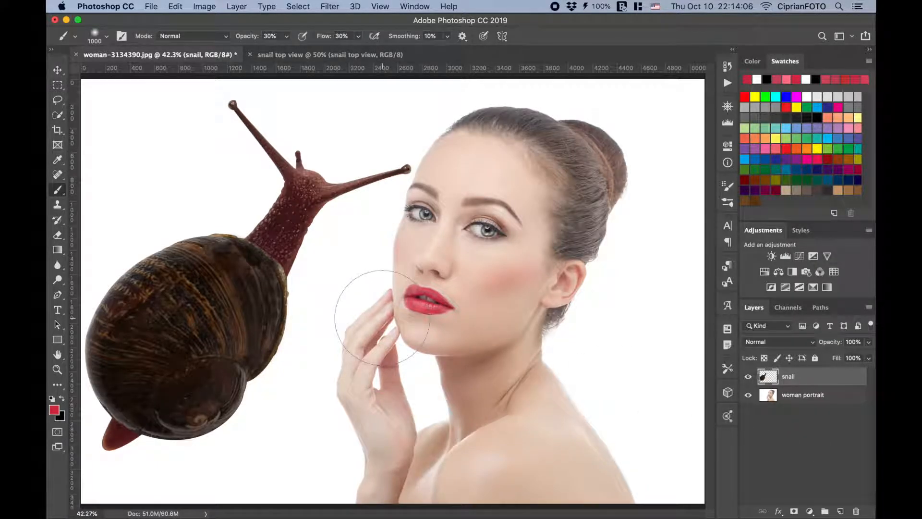
Free-transform the snail: move it over the woman's face, rotate it about 30° and scale it to about 44%
{"action": "key", "text": "super+t"}
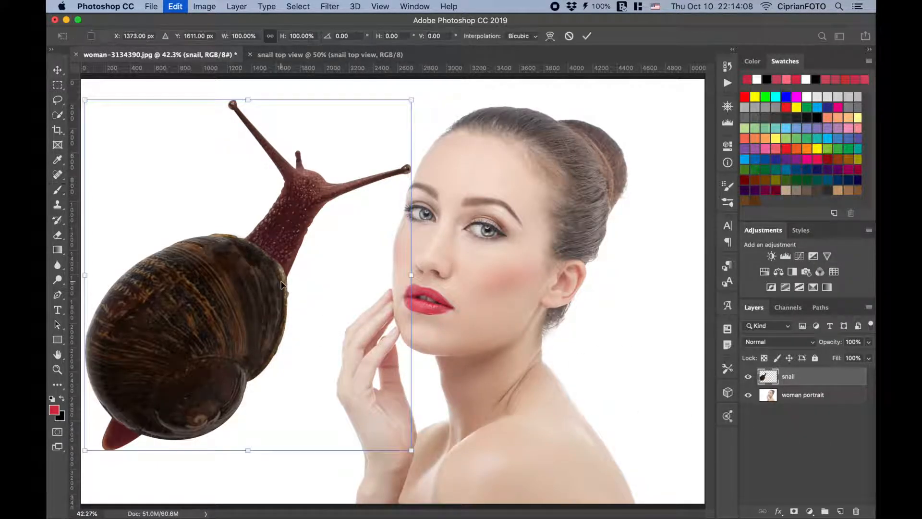
{"action": "left_click_drag", "start_coordinate": [263, 290], "coordinate": [418, 311]}
{"action": "left_click_drag", "start_coordinate": [593, 431], "coordinate": [447, 465]}
{"action": "left_click_drag", "start_coordinate": [277, 313], "coordinate": [415, 330]}
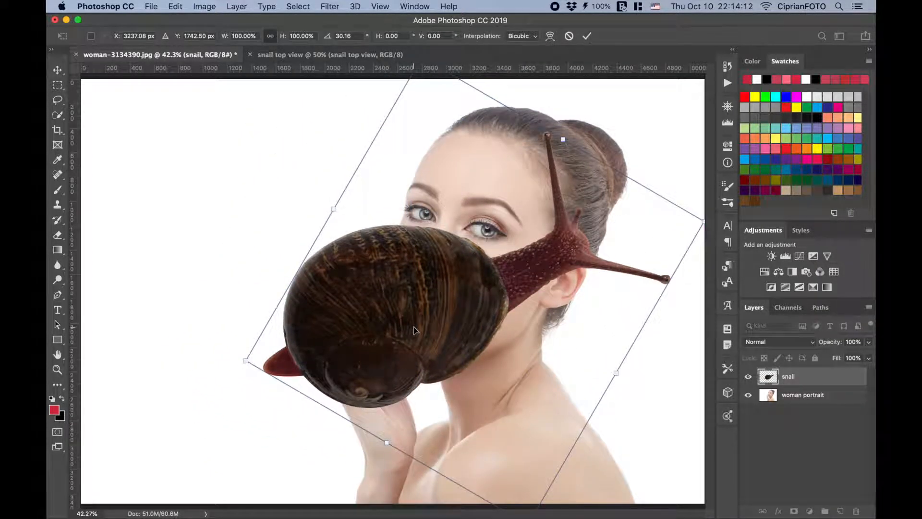
{"action": "key", "text": "super+minus"}
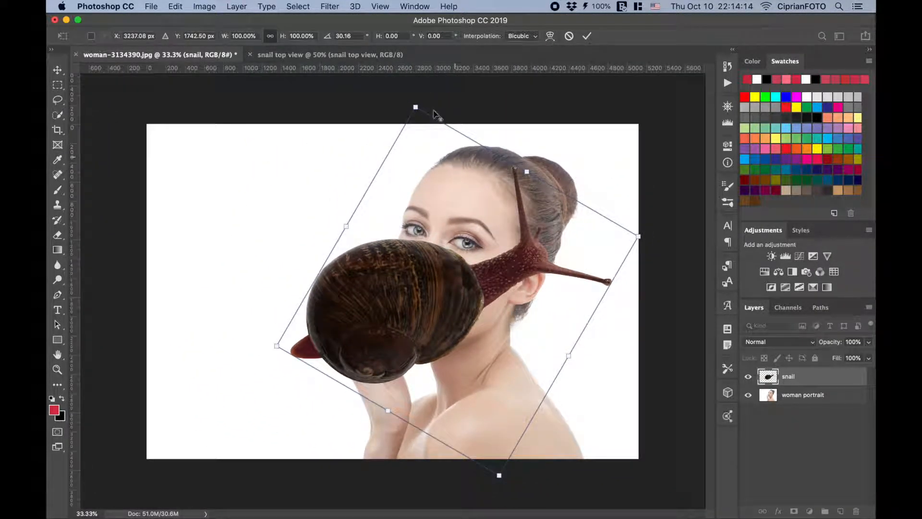
{"action": "left_click_drag", "start_coordinate": [415, 107], "coordinate": [439, 210]}
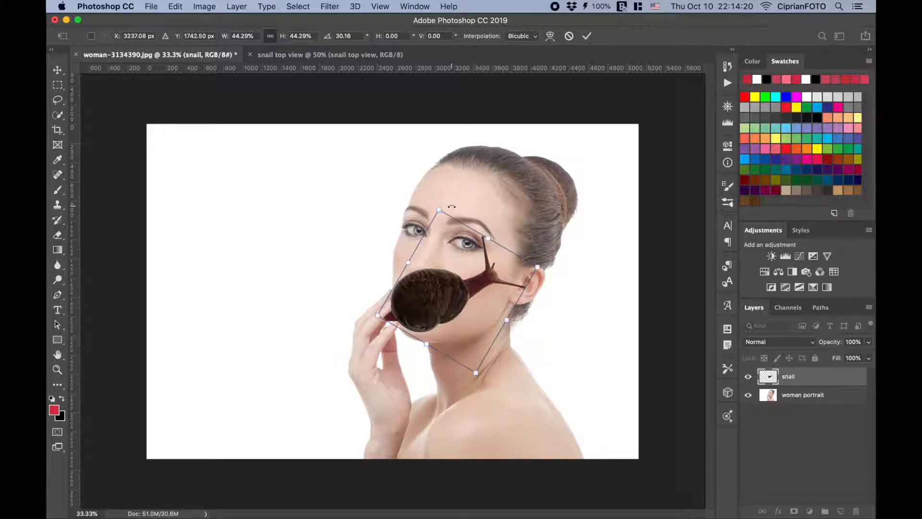
Scale the snail to about 11.4%, rotate it to about 46° and place it at the corner of the lips
{"action": "key", "text": "super+plus"}
{"action": "key", "text": "super+plus"}
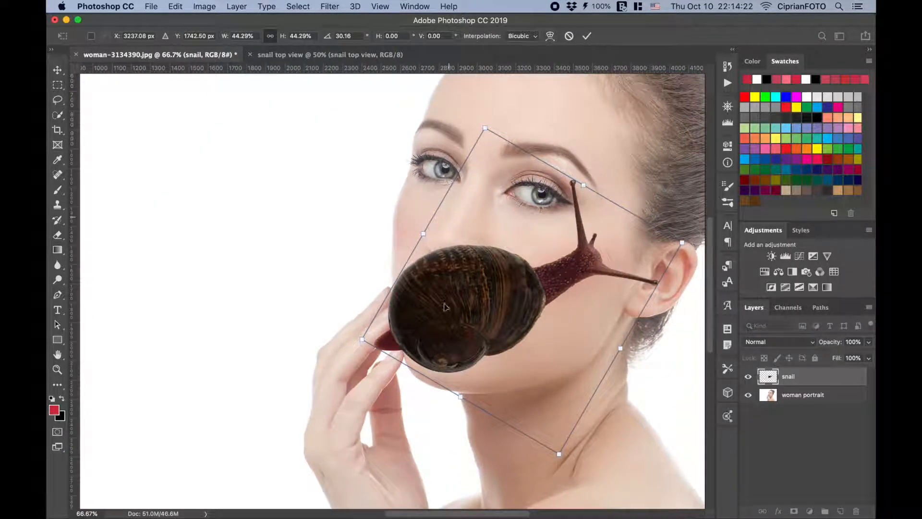
{"action": "left_click_drag", "start_coordinate": [485, 128], "coordinate": [532, 245]}
{"action": "left_click_drag", "start_coordinate": [512, 292], "coordinate": [469, 318]}
{"action": "left_click_drag", "start_coordinate": [504, 363], "coordinate": [490, 369]}
{"action": "left_click_drag", "start_coordinate": [470, 320], "coordinate": [478, 319]}
Nudge the snail slightly further onto the lips, to about X 3039 px, and apply the transform
{"action": "key", "text": "super+plus"}
{"action": "key", "text": "super+plus"}
{"action": "key", "text": "super+plus"}
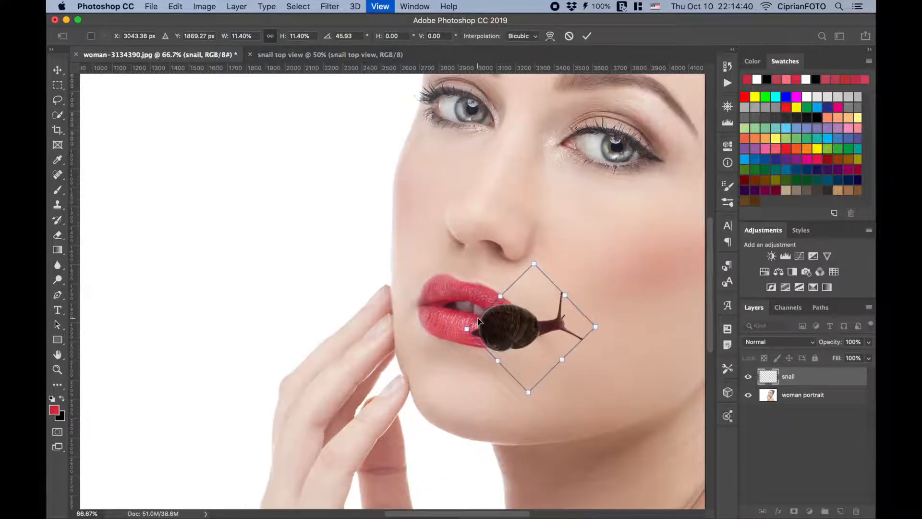
{"action": "key", "text": "super+r"}
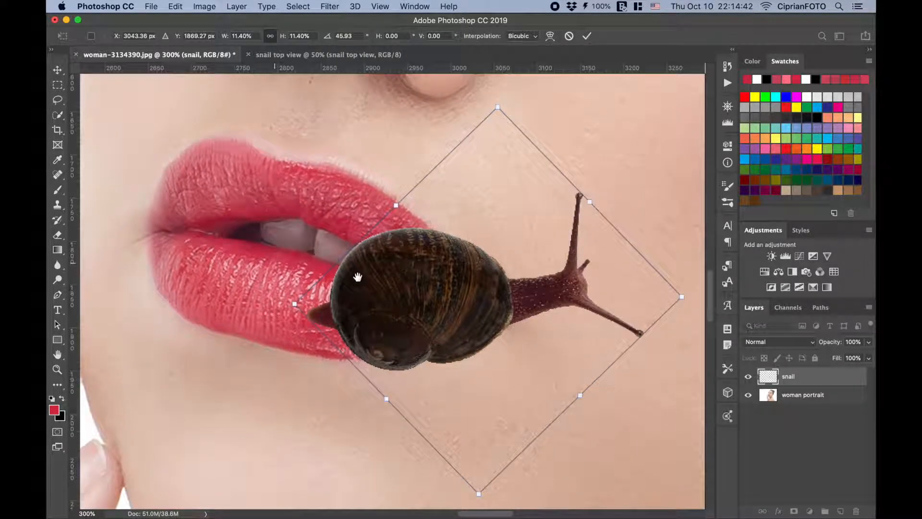
{"action": "scroll", "coordinate": [360, 278], "scroll_direction": "right", "scroll_amount": 3}
{"action": "left_click_drag", "start_coordinate": [425, 300], "coordinate": [419, 300]}
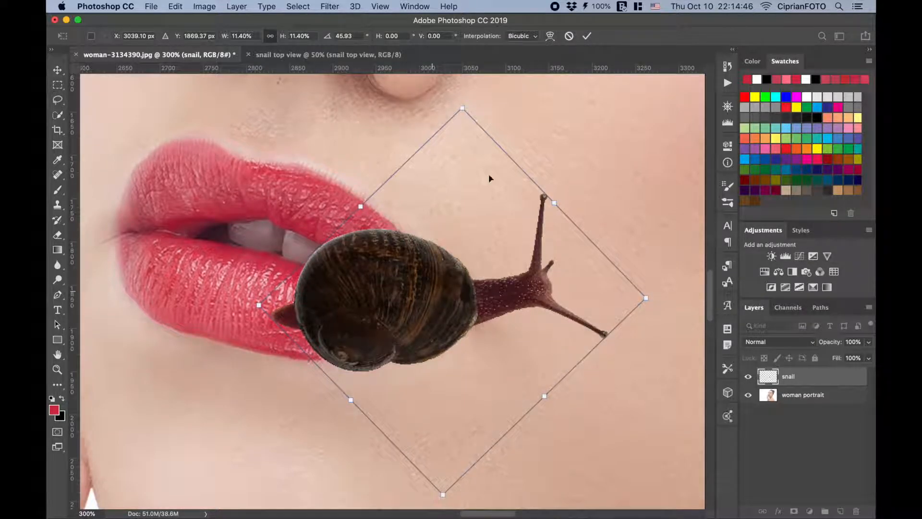
{"action": "left_click", "coordinate": [589, 36]}
{"action": "key", "text": "b"}
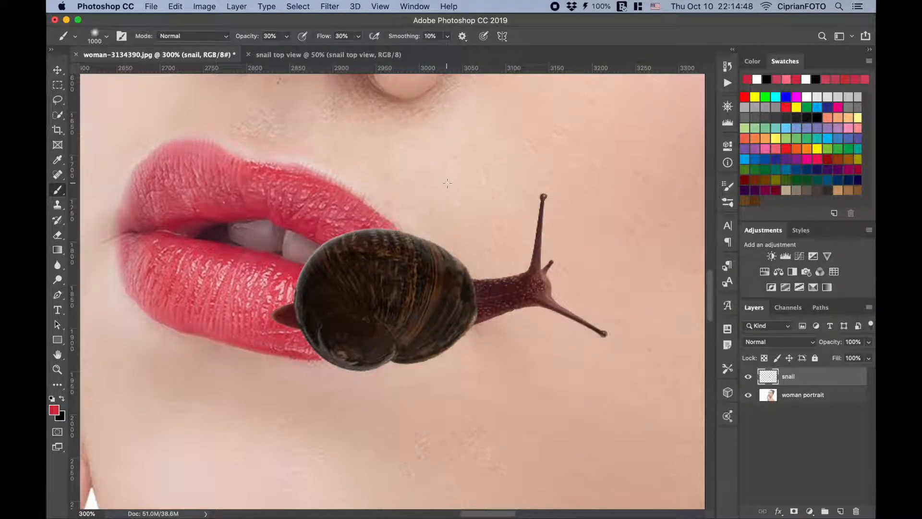
Start Puppet Warp on the snail and pin its head, neck, the shell at three points, and the tail tip
{"action": "left_click", "coordinate": [178, 10]}
{"action": "left_click", "coordinate": [202, 241]}
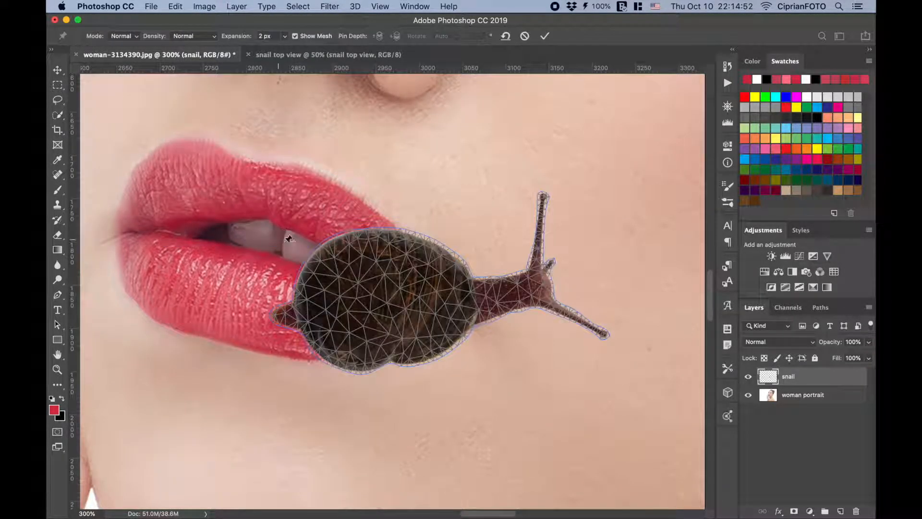
{"action": "left_click", "coordinate": [541, 285]}
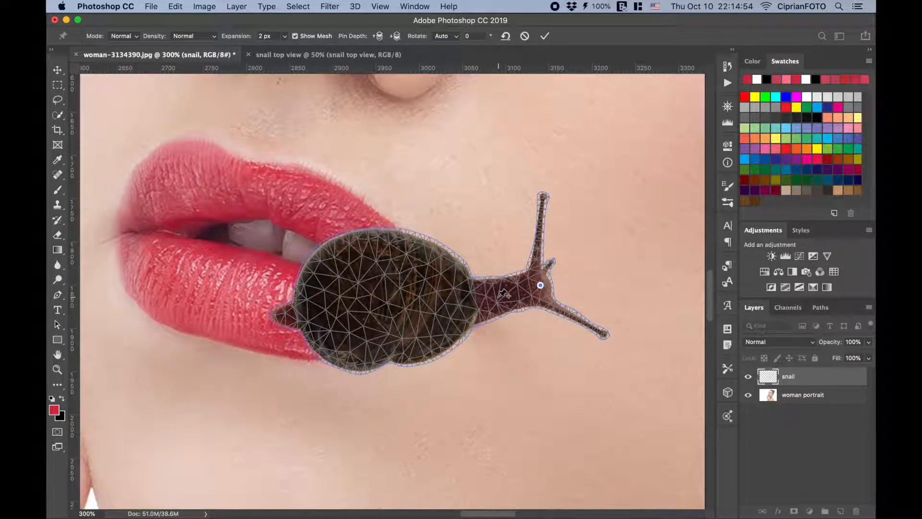
{"action": "left_click", "coordinate": [453, 296]}
{"action": "left_click", "coordinate": [387, 298]}
{"action": "left_click", "coordinate": [331, 305]}
{"action": "left_click", "coordinate": [277, 313]}
Bend the snail's tail upward along the lower lip, raise its head to about X 3193, Y 1807 px, and apply the warp
{"action": "left_click_drag", "start_coordinate": [279, 316], "coordinate": [269, 299]}
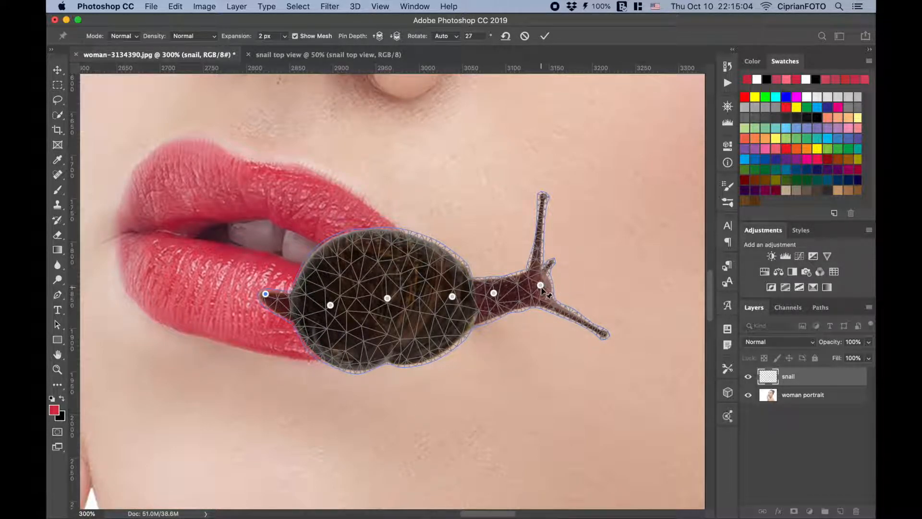
{"action": "mouse_move", "coordinate": [541, 287]}
{"action": "left_mouse_down"}
{"action": "mouse_move", "coordinate": [589, 236]}
{"action": "mouse_move", "coordinate": [600, 247]}
{"action": "mouse_move", "coordinate": [586, 245]}
{"action": "left_mouse_up"}
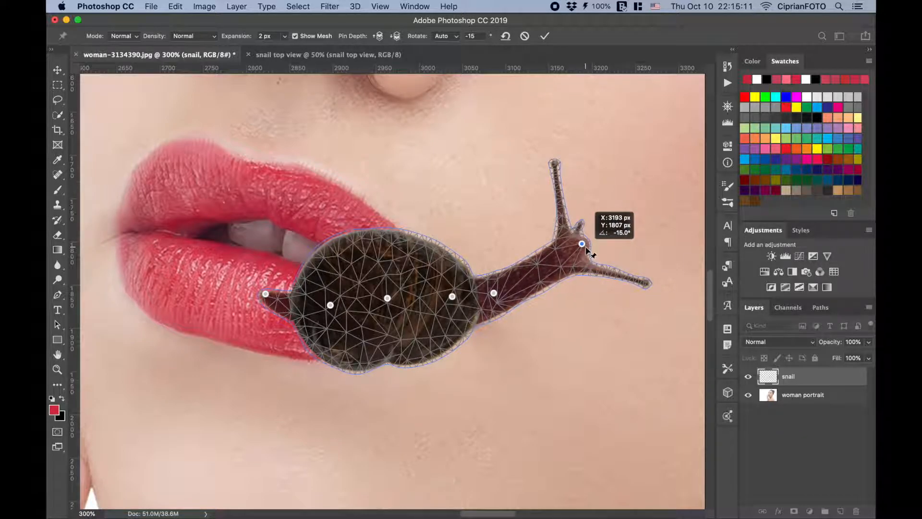
{"action": "left_click", "coordinate": [544, 36]}
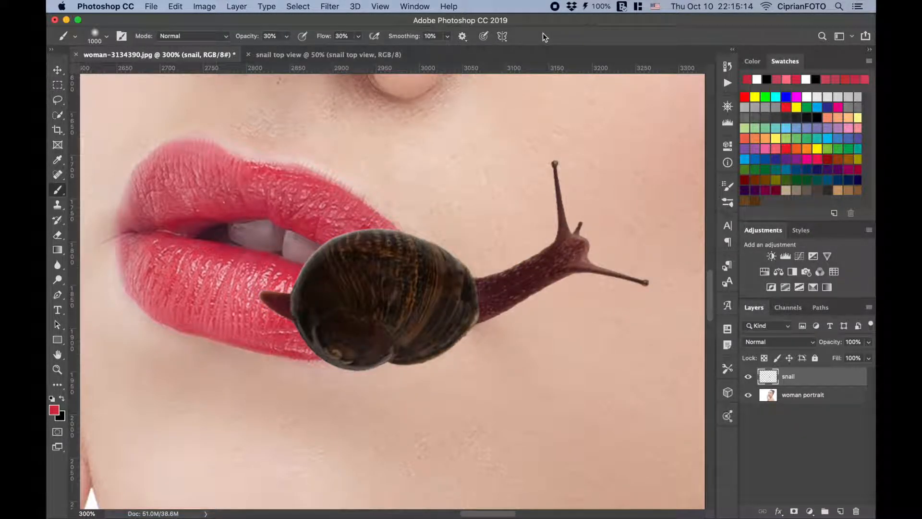
{"action": "key", "text": "super+0"}
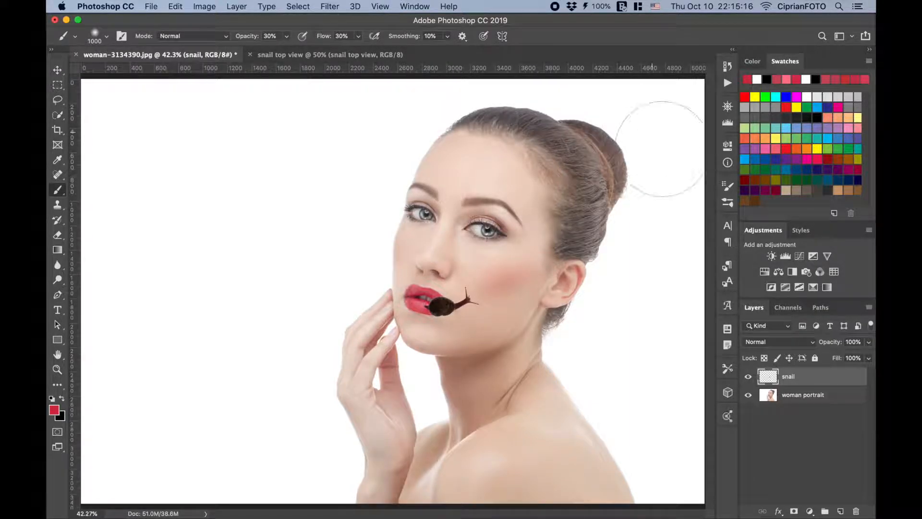
Add a Drop Shadow with the current settings to the snail layer and split the effect into its own layer
{"action": "double_click", "coordinate": [769, 380]}
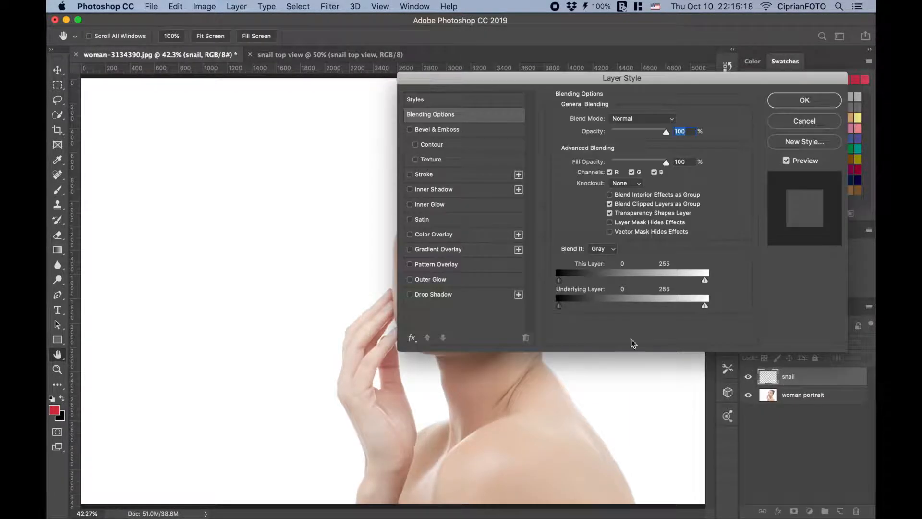
{"action": "left_click", "coordinate": [441, 294]}
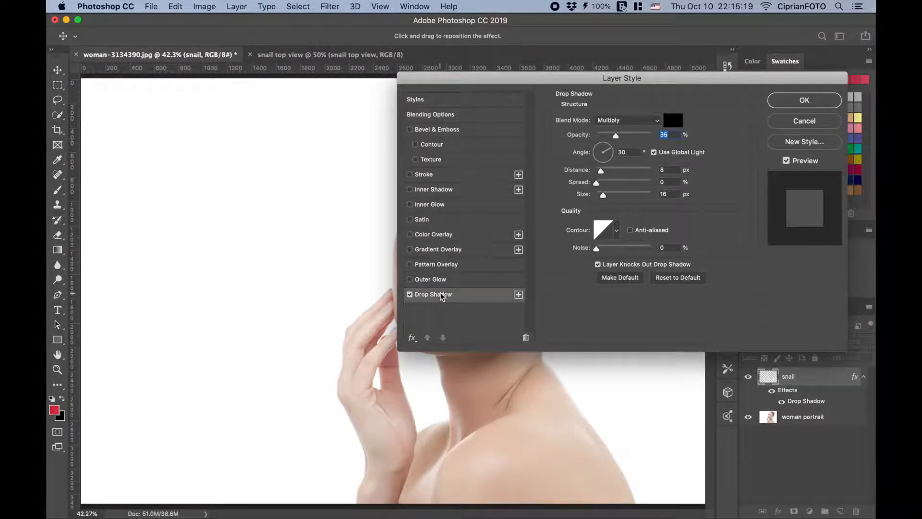
{"action": "left_click", "coordinate": [804, 100]}
{"action": "right_click", "coordinate": [812, 402]}
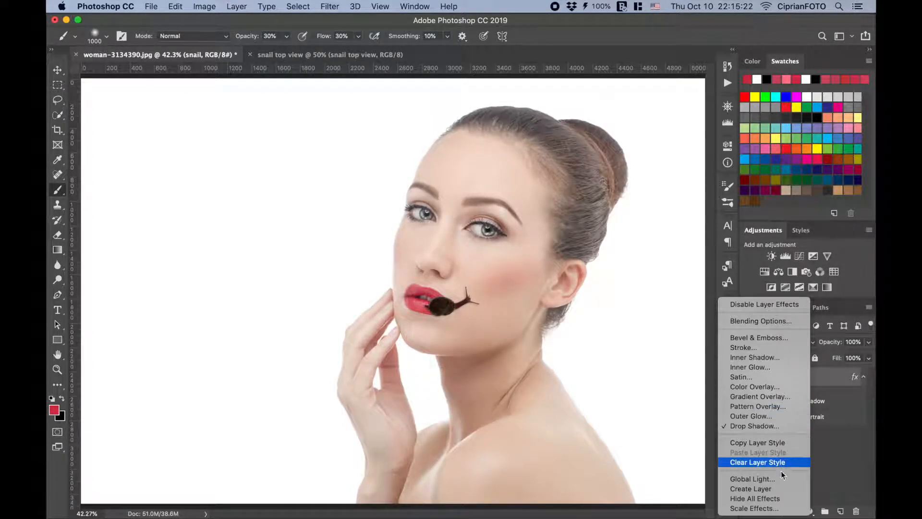
{"action": "left_click", "coordinate": [771, 489]}
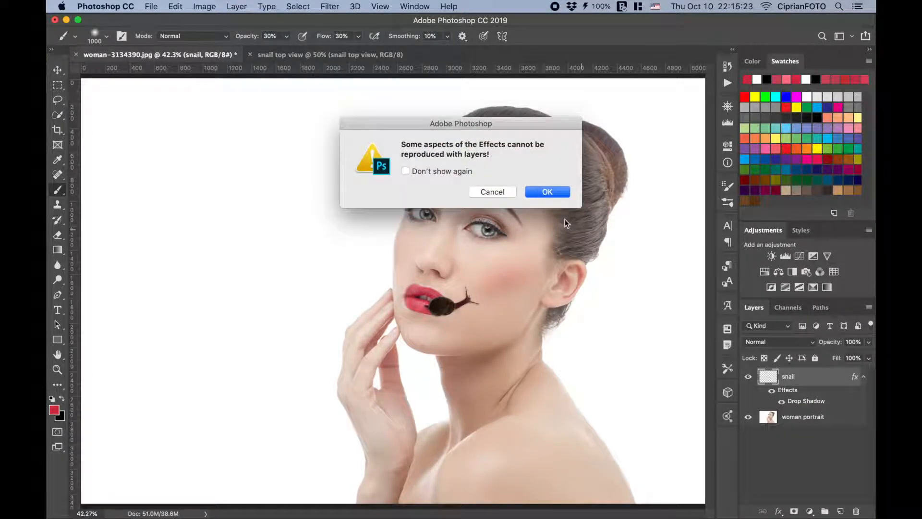
{"action": "left_click", "coordinate": [562, 194]}
Set the fill of the snail's separate drop shadow layer to 65%
{"action": "key", "text": "v"}
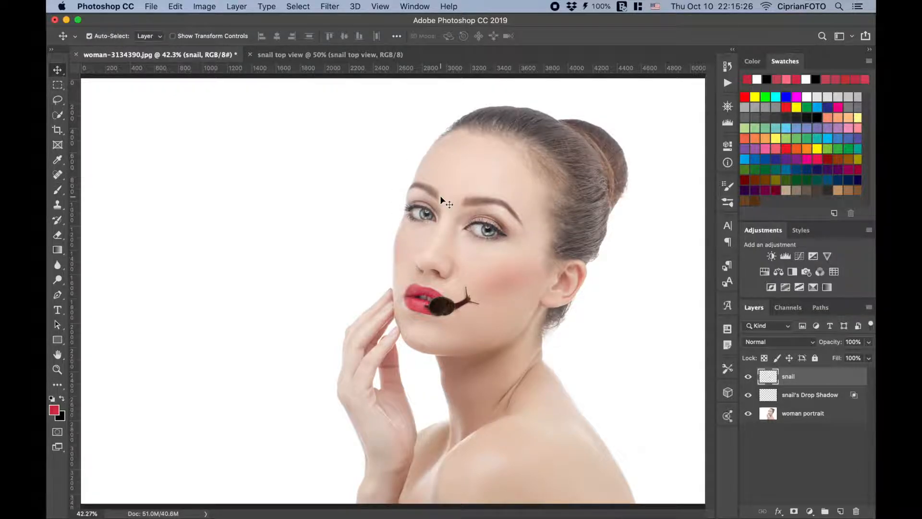
{"action": "left_click", "coordinate": [811, 398]}
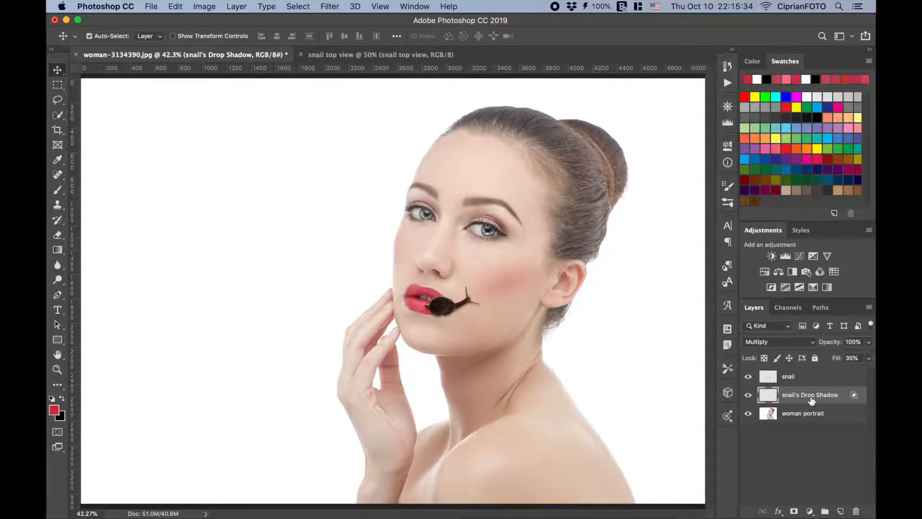
{"action": "left_click", "coordinate": [839, 361]}
{"action": "type", "text": "65"}
Reset the colours to default and darken the underside of the snail's neck with the Burn tool, range Midtones, exposure 30%
{"action": "left_click", "coordinate": [763, 377]}
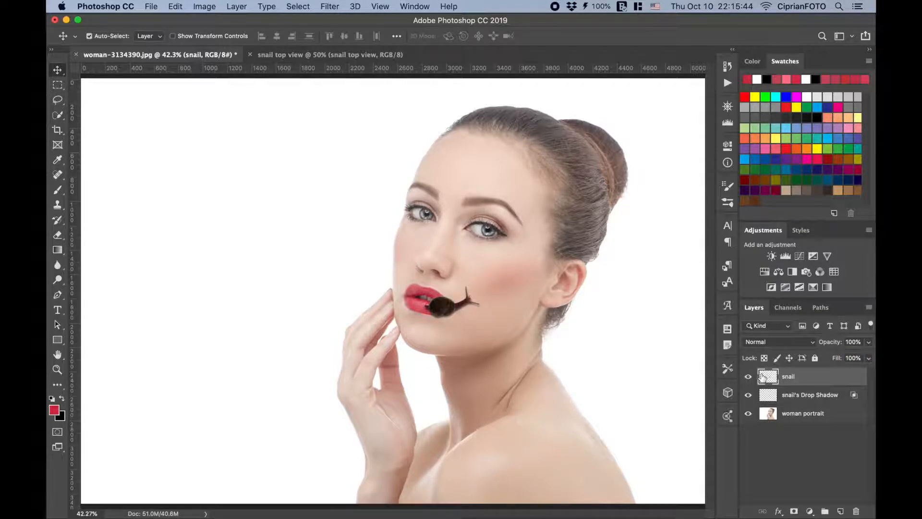
{"action": "key", "text": "super+plus"}
{"action": "key", "text": "super+plus"}
{"action": "key", "text": "super+plus"}
{"action": "key", "text": "super+plus"}
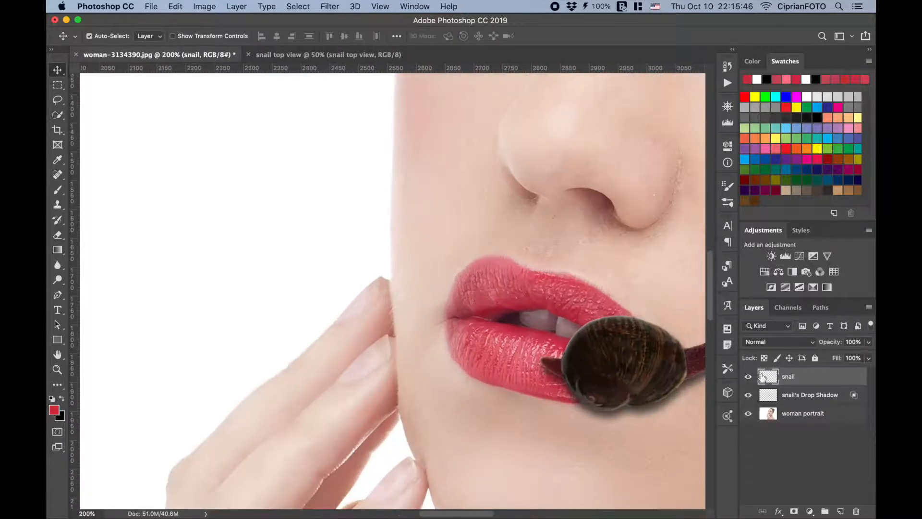
{"action": "left_click_drag", "start_coordinate": [601, 346], "coordinate": [389, 319]}
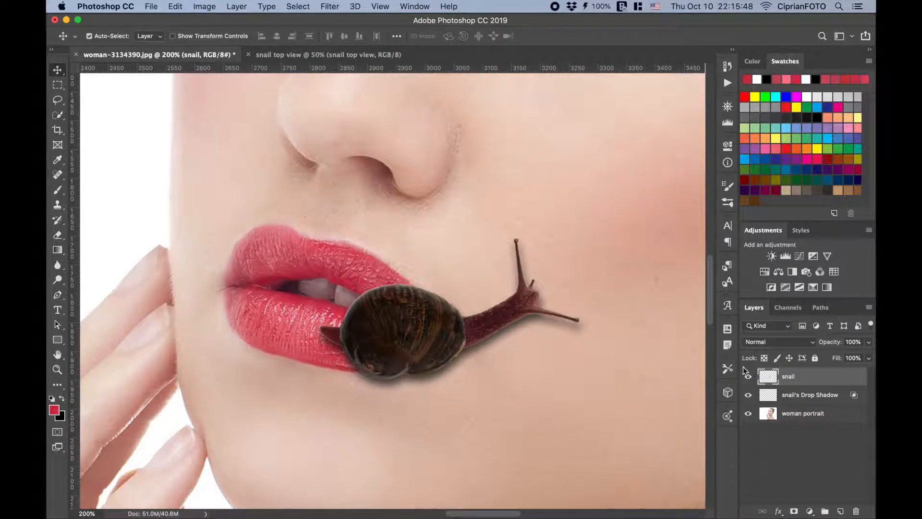
{"action": "left_click", "coordinate": [52, 400]}
{"action": "left_click", "coordinate": [59, 279]}
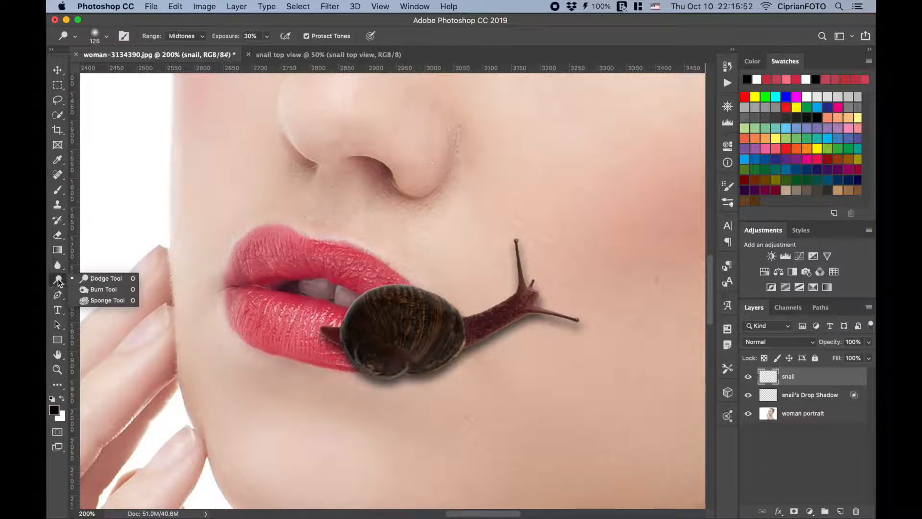
{"action": "left_click", "coordinate": [103, 290]}
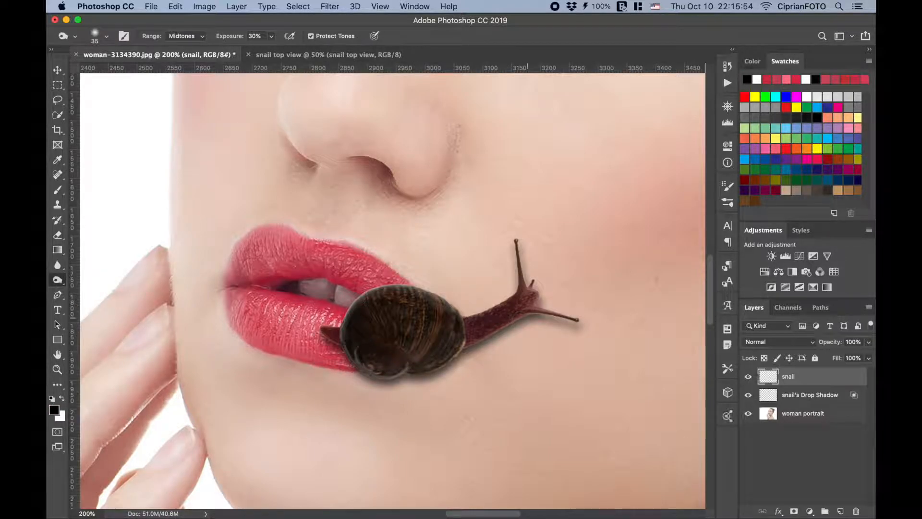
{"action": "left_click_drag", "start_coordinate": [471, 345], "coordinate": [462, 347]}
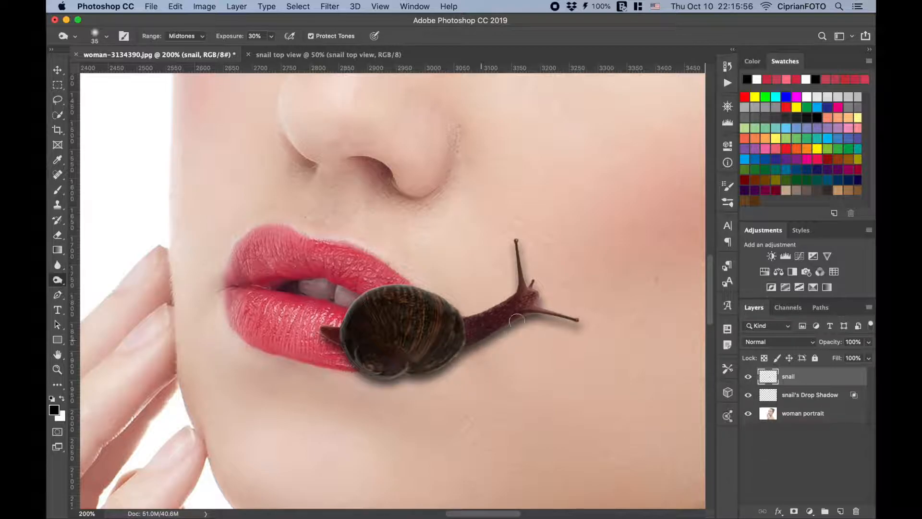
Burn along the snail's neck up to its head with the range set to Highlights
{"action": "left_click", "coordinate": [183, 36]}
{"action": "left_click", "coordinate": [185, 44]}
{"action": "left_click_drag", "start_coordinate": [474, 344], "coordinate": [534, 312]}
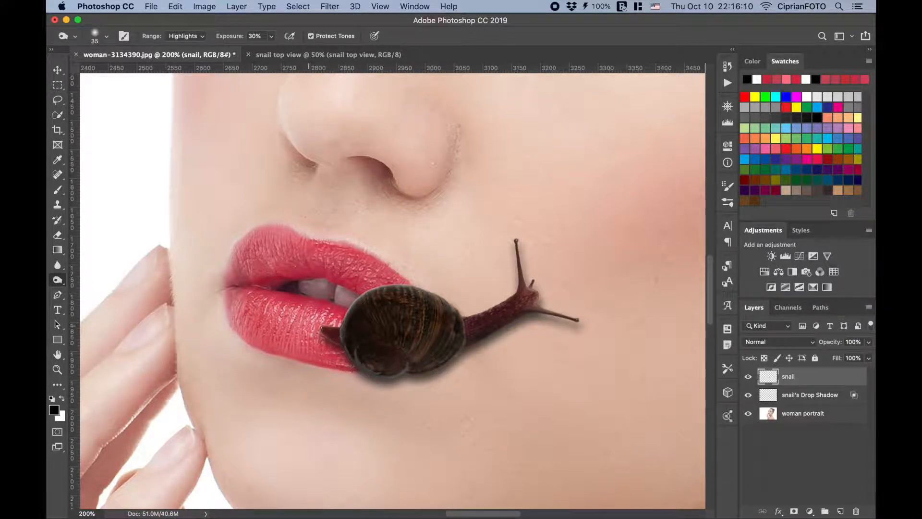
Burn the snail's tail and shell with the range on Midtones, and the shell's upper edge with it on Highlights
{"action": "left_click", "coordinate": [190, 43]}
{"action": "left_click", "coordinate": [191, 28]}
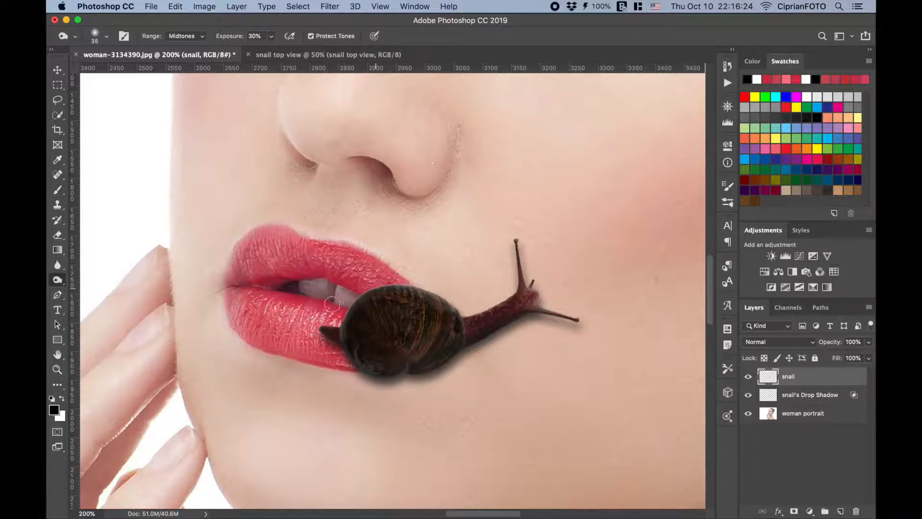
{"action": "left_click", "coordinate": [186, 36]}
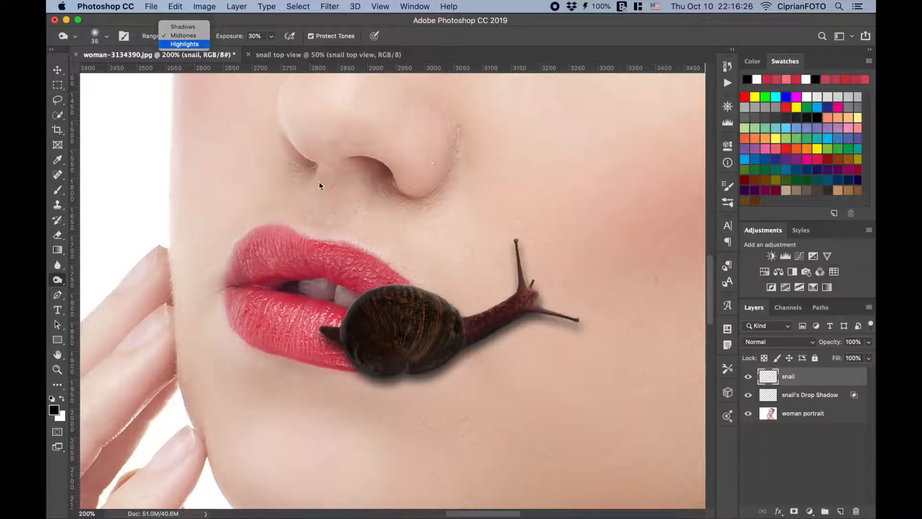
{"action": "key", "text": "Return"}
{"action": "mouse_move", "coordinate": [350, 299]}
{"action": "left_mouse_down"}
{"action": "mouse_move", "coordinate": [413, 289]}
{"action": "mouse_move", "coordinate": [368, 287]}
{"action": "mouse_move", "coordinate": [432, 297]}
{"action": "mouse_move", "coordinate": [446, 313]}
{"action": "left_mouse_up"}
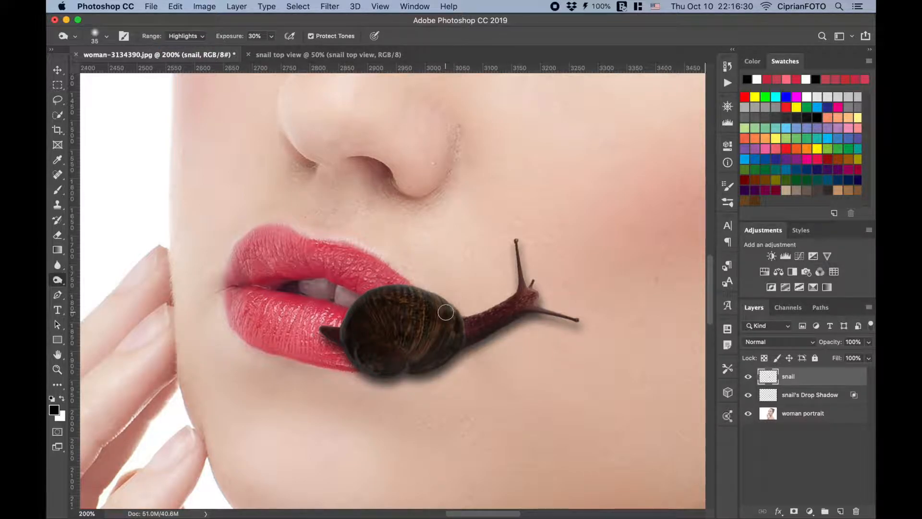
Group the snail, drop shadow and woman portrait layers, and stamp the visible image onto a new layer above the group
{"action": "key", "text": "super+0"}
{"action": "key", "text": "v"}
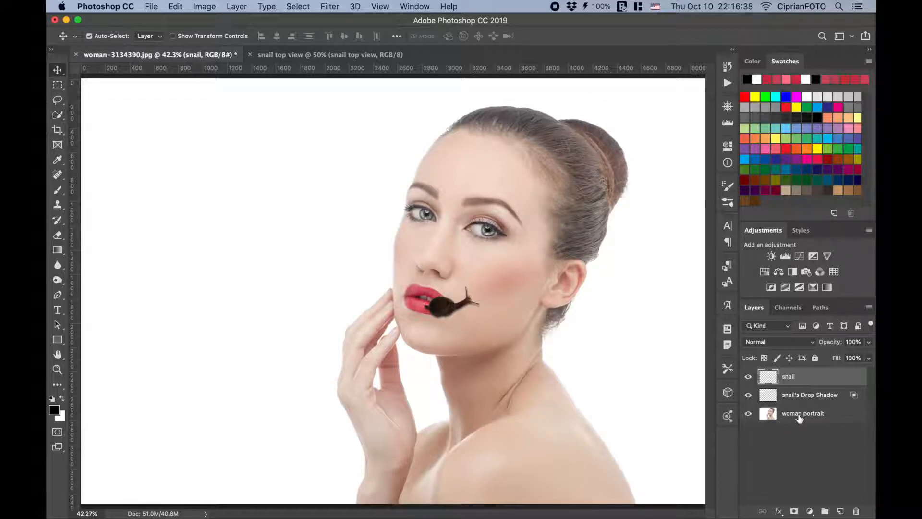
{"action": "left_click", "coordinate": [836, 422], "text": "shift"}
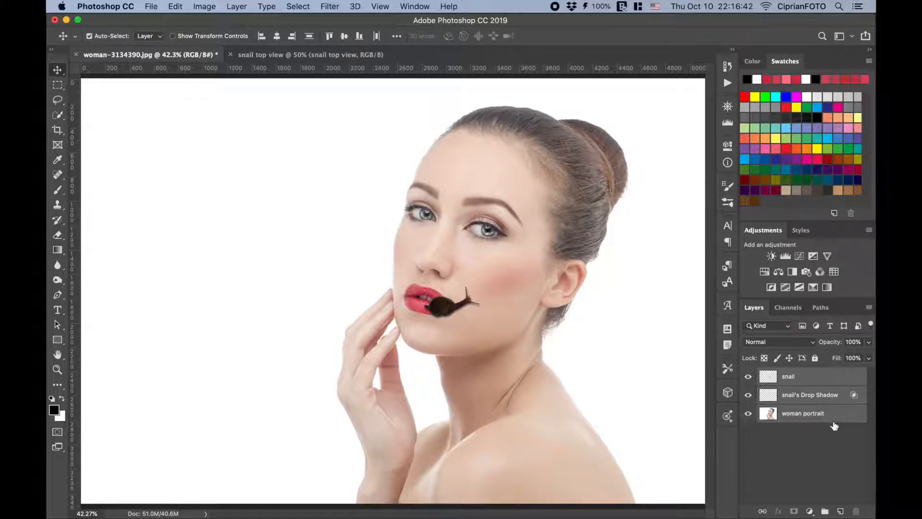
{"action": "key", "text": "super+g"}
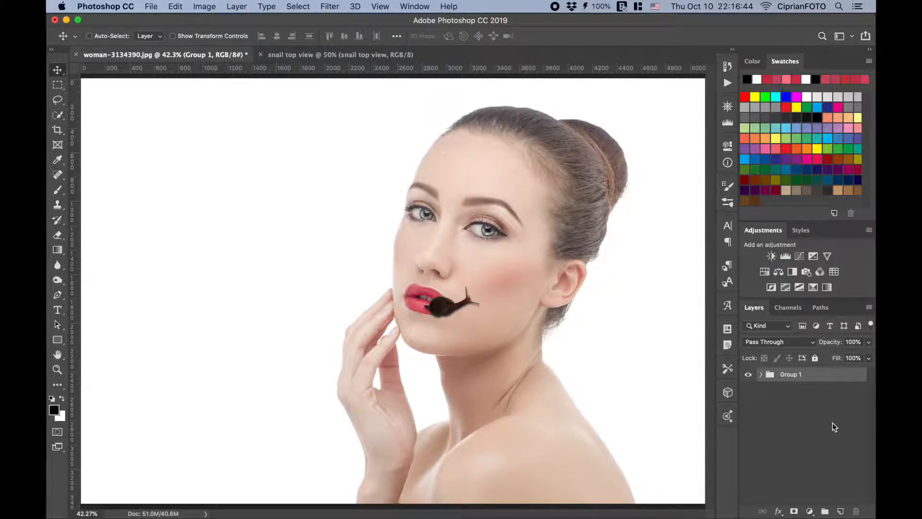
{"action": "key", "text": "super+alt+shift+e"}
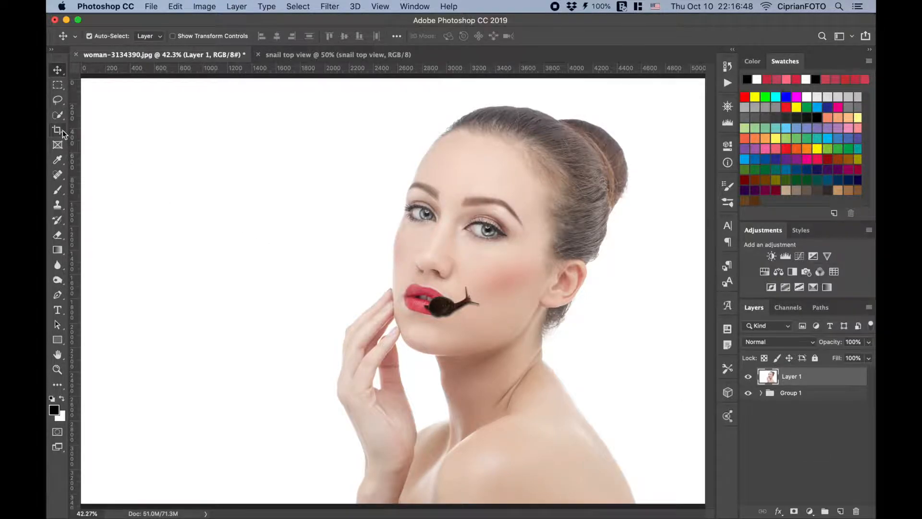
Crop the image to a 1:1 square, shifted so the woman's whole head and hair bun fit inside the frame
{"action": "key", "text": "c"}
{"action": "right_click", "coordinate": [368, 233]}
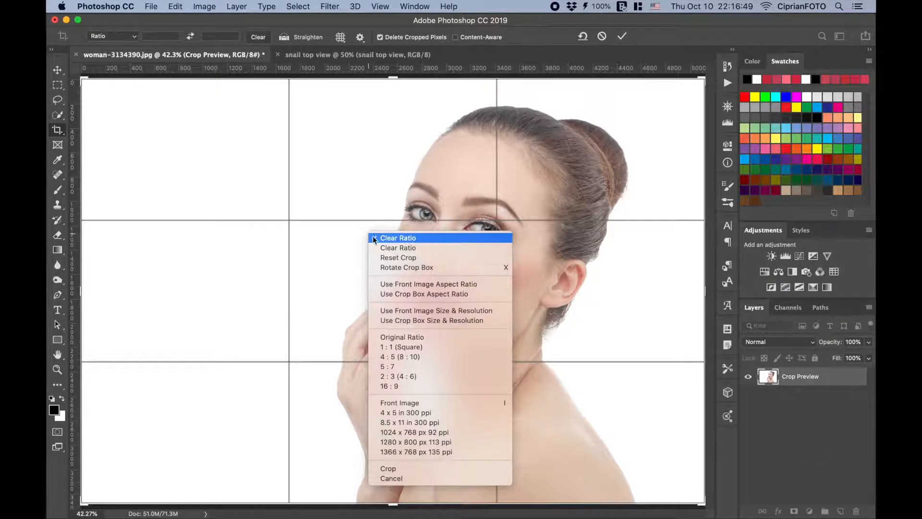
{"action": "left_click", "coordinate": [418, 347]}
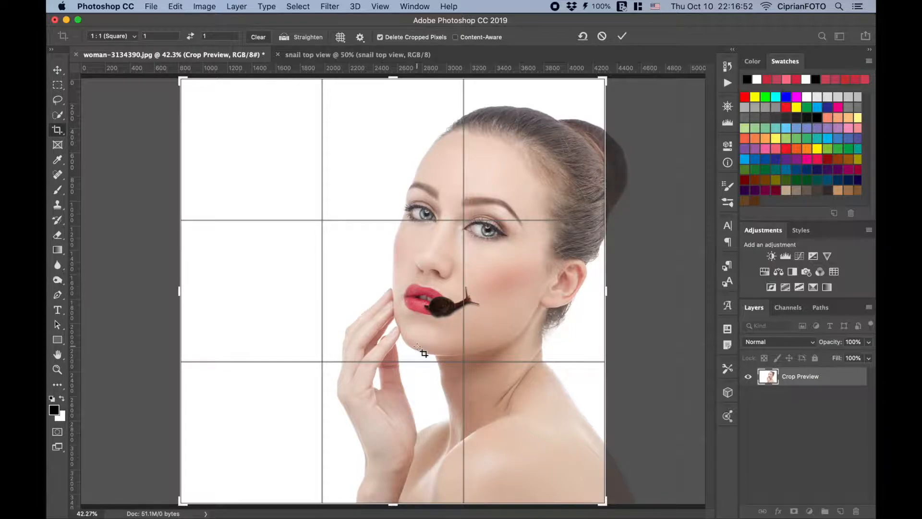
{"action": "key", "text": "shift+Right"}
{"action": "key", "text": "shift+Right"}
{"action": "key", "text": "shift+Right"}
{"action": "key", "text": "shift+Right"}
{"action": "key", "text": "shift+Right"}
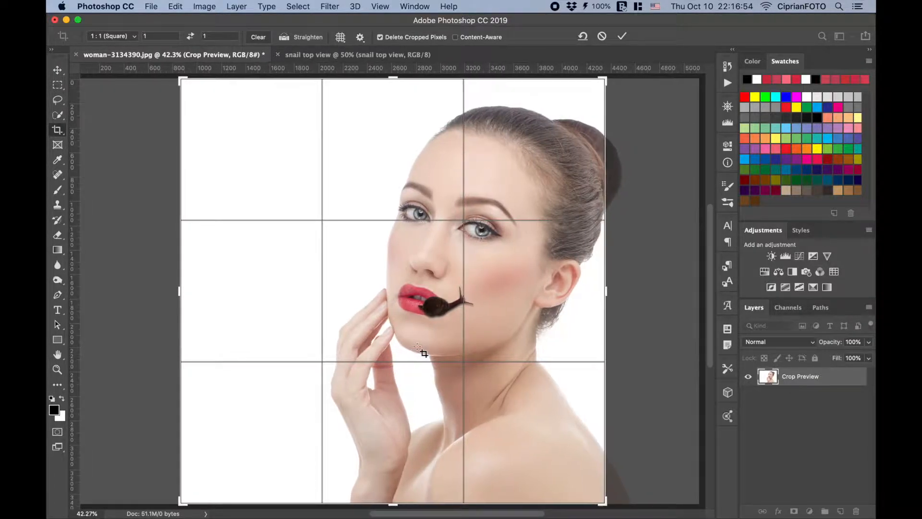
{"action": "key", "text": "shift+Right"}
{"action": "key", "text": "shift+Right"}
{"action": "key", "text": "shift+Right"}
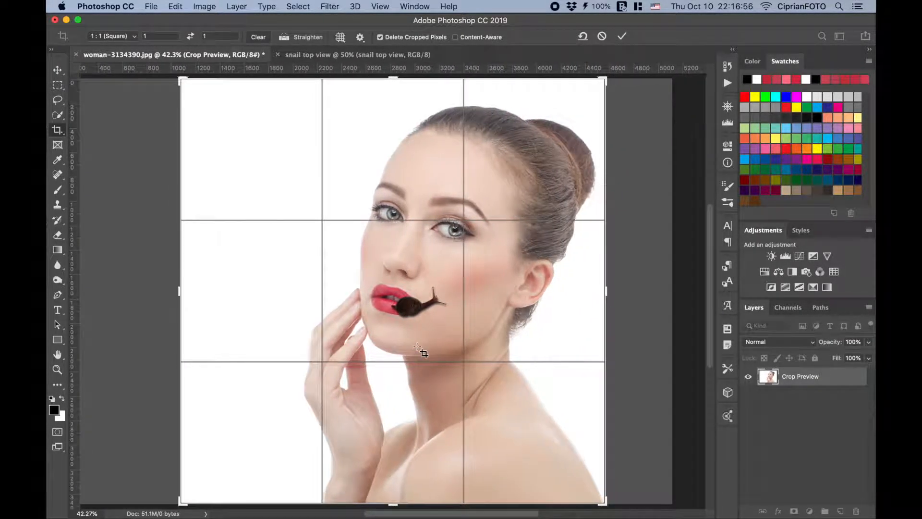
{"action": "key", "text": "Return"}
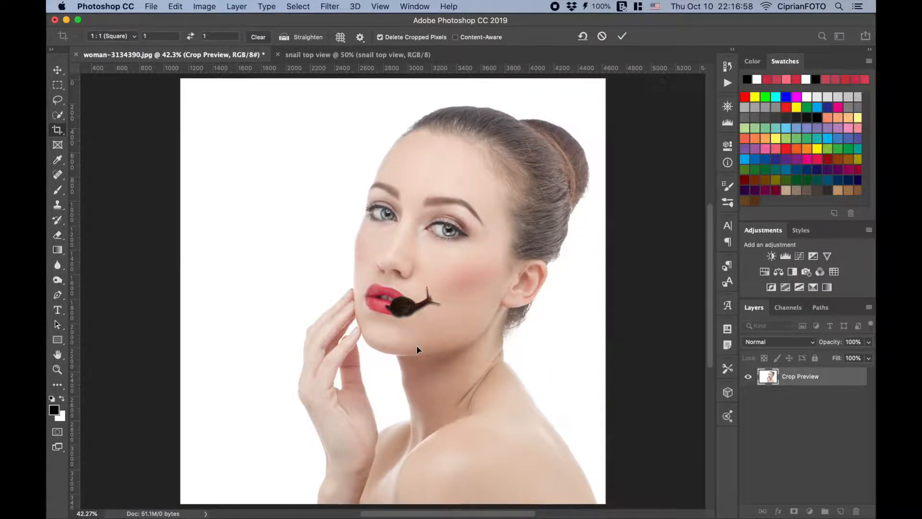
Convert the stamped layer to a smart object and add the Texturizer filter from the Filter Gallery, previewing the whole image
{"action": "right_click", "coordinate": [767, 384]}
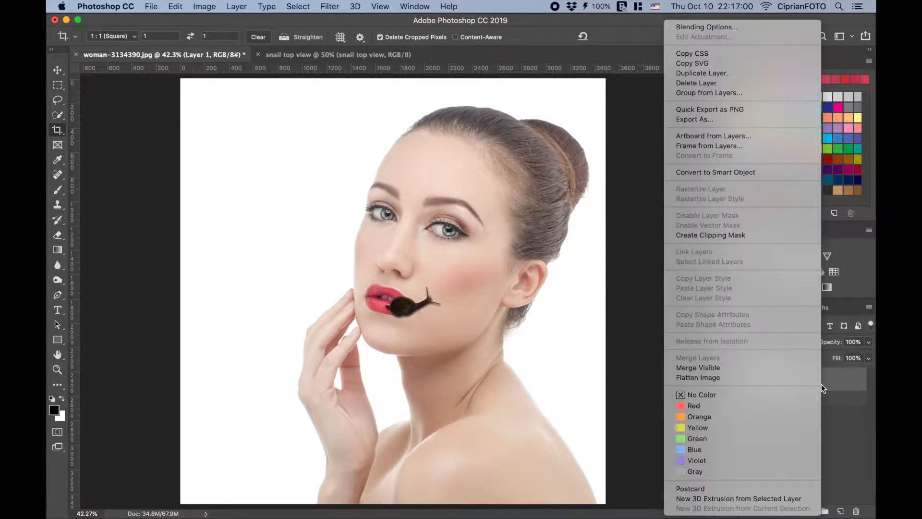
{"action": "left_click", "coordinate": [759, 174]}
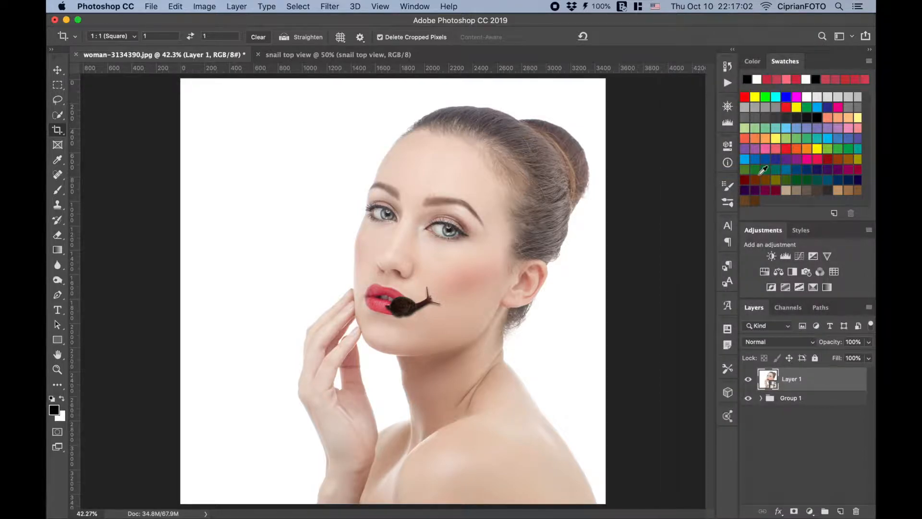
{"action": "left_click", "coordinate": [330, 7]}
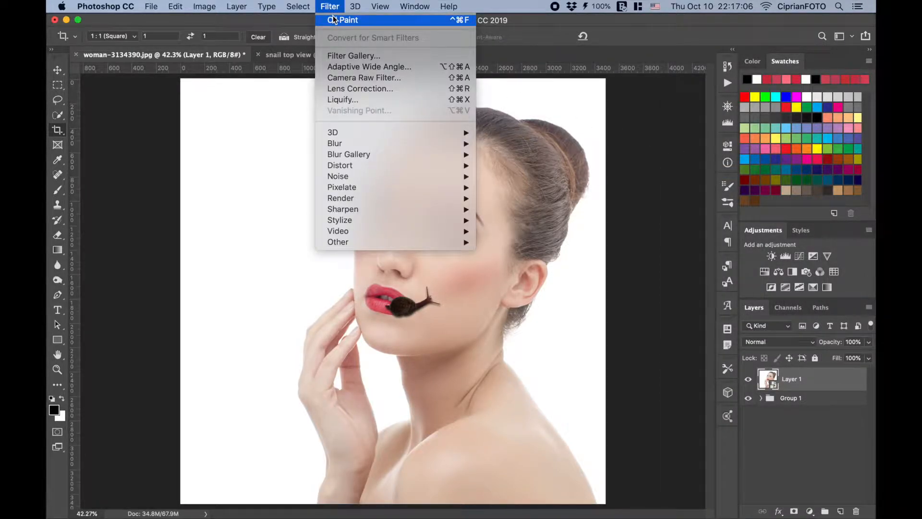
{"action": "left_click", "coordinate": [406, 55]}
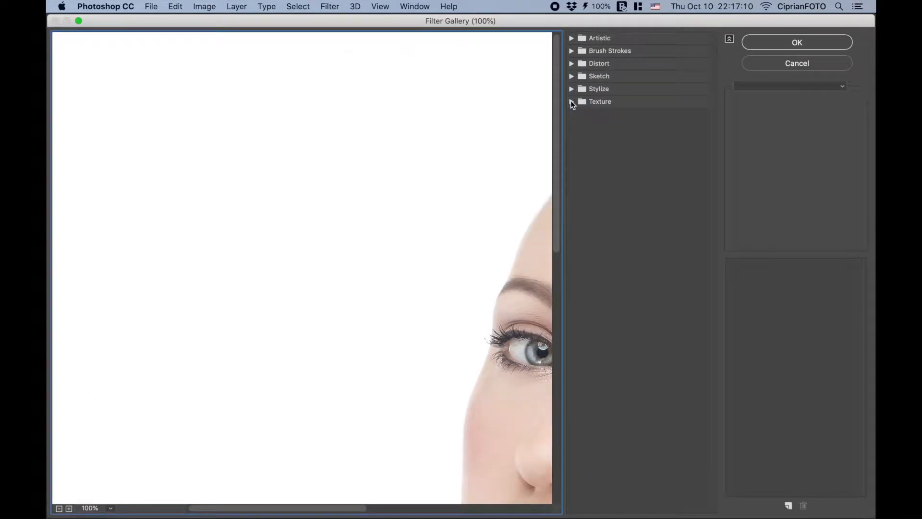
{"action": "left_click", "coordinate": [101, 509]}
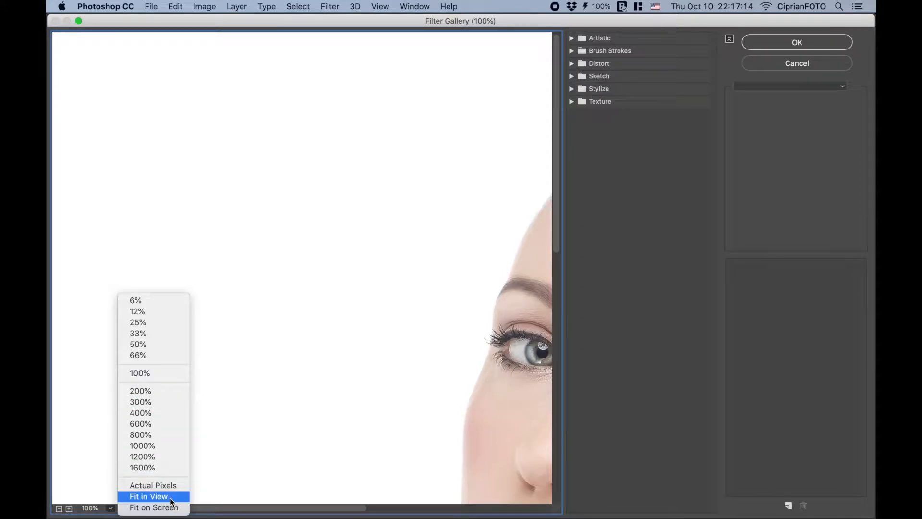
{"action": "left_click", "coordinate": [170, 497]}
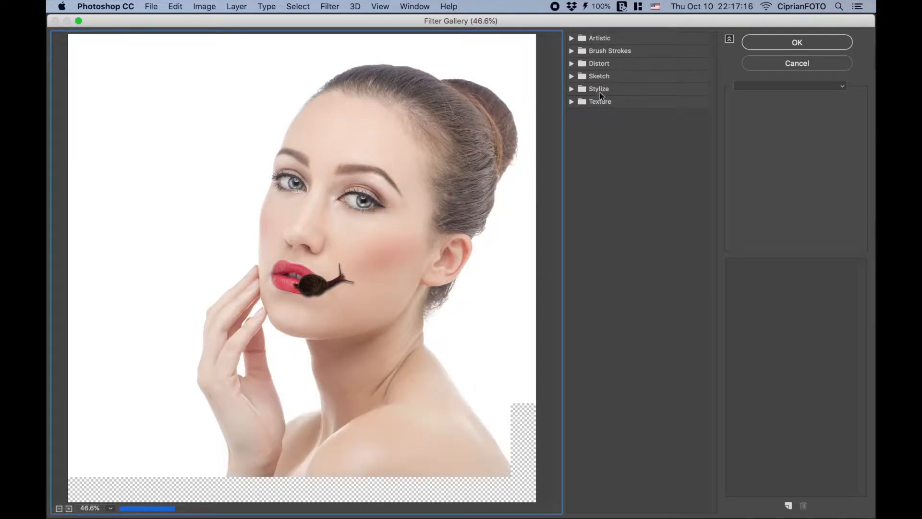
{"action": "left_click", "coordinate": [572, 102]}
{"action": "left_click", "coordinate": [687, 166]}
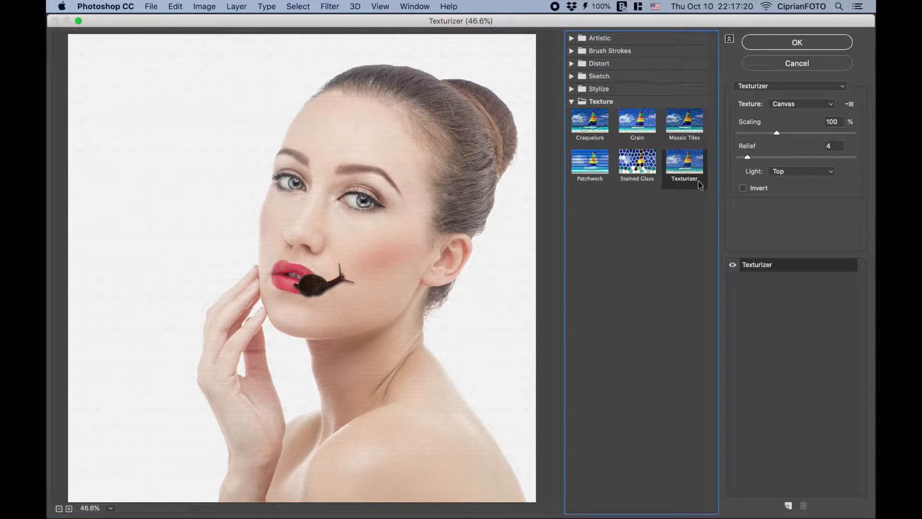
Set the Texturizer to Sandstone with relief 6 and a slightly larger scaling, and apply the filter
{"action": "left_click", "coordinate": [801, 103]}
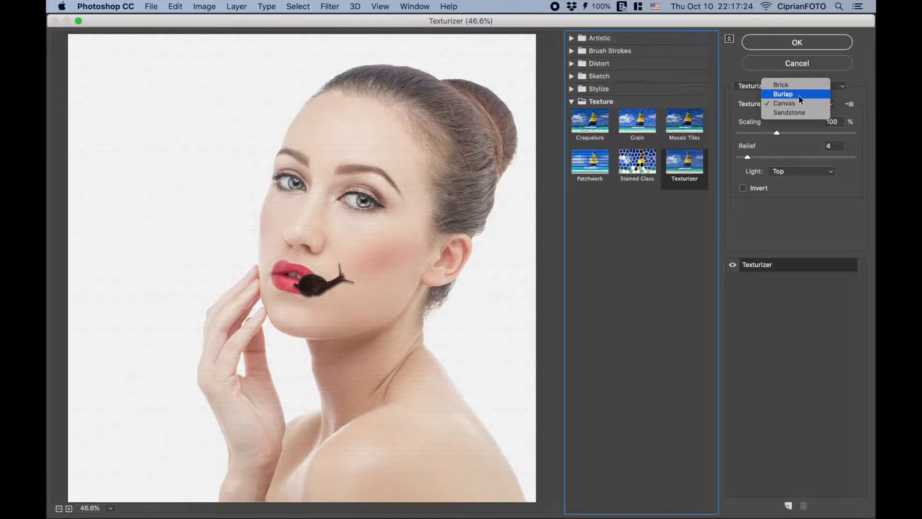
{"action": "left_click", "coordinate": [799, 110]}
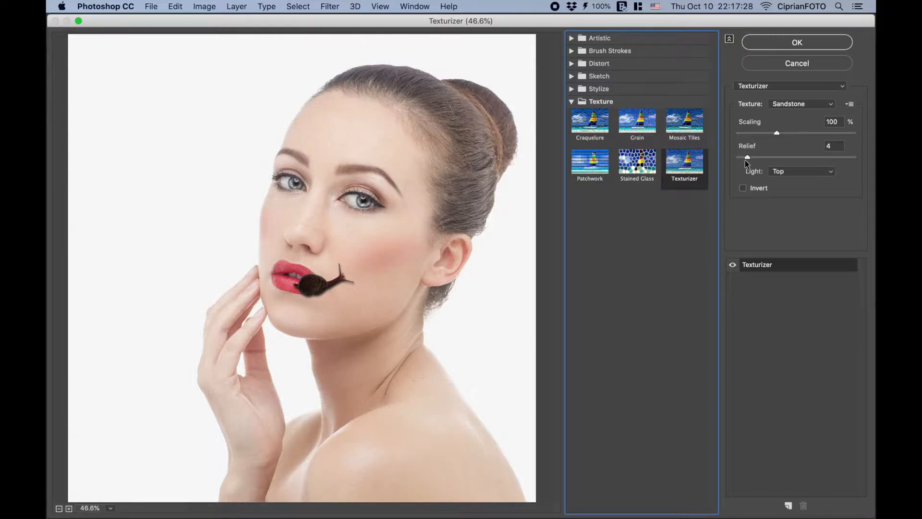
{"action": "left_click_drag", "start_coordinate": [748, 159], "coordinate": [752, 160]}
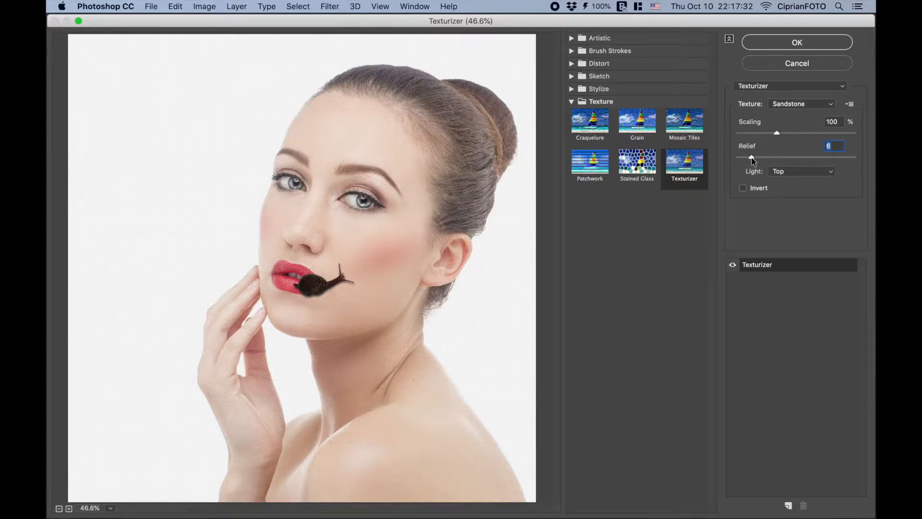
{"action": "left_click_drag", "start_coordinate": [777, 133], "coordinate": [793, 137]}
{"action": "left_click", "coordinate": [783, 44]}
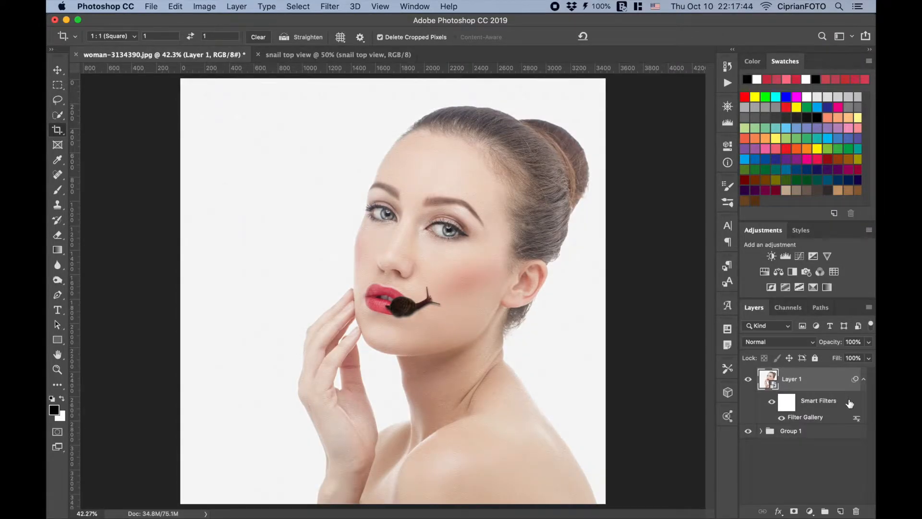